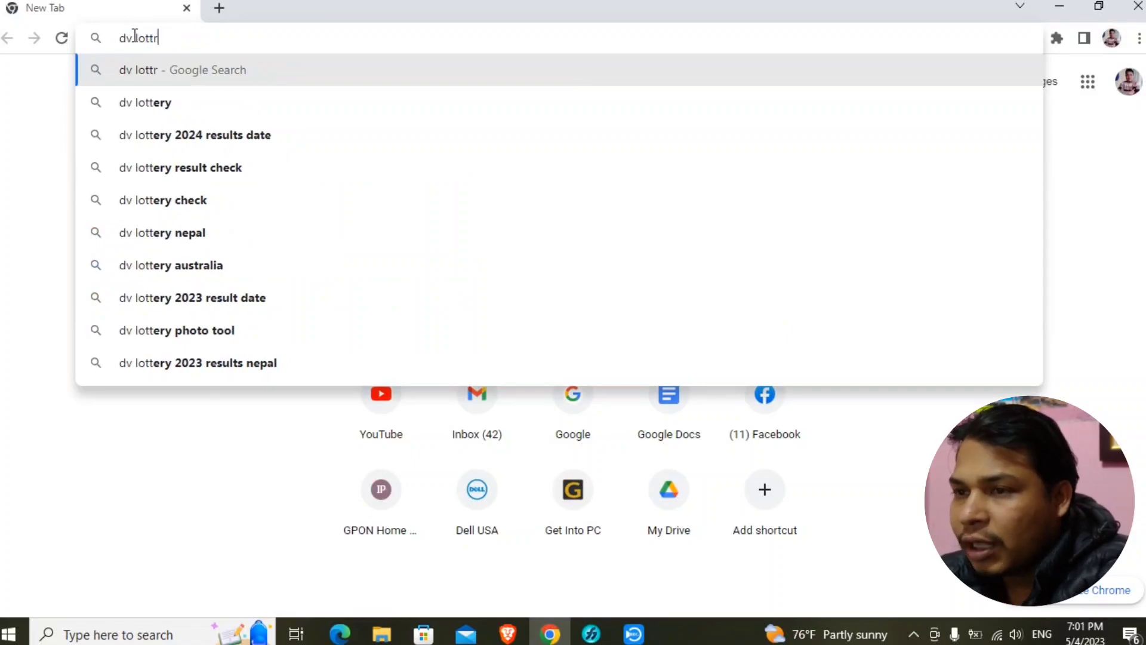
Step: Search Google for "dv lottry" and open the state.gov Electronic Diversity Visa Program site
{"action": "key", "text": "Return"}
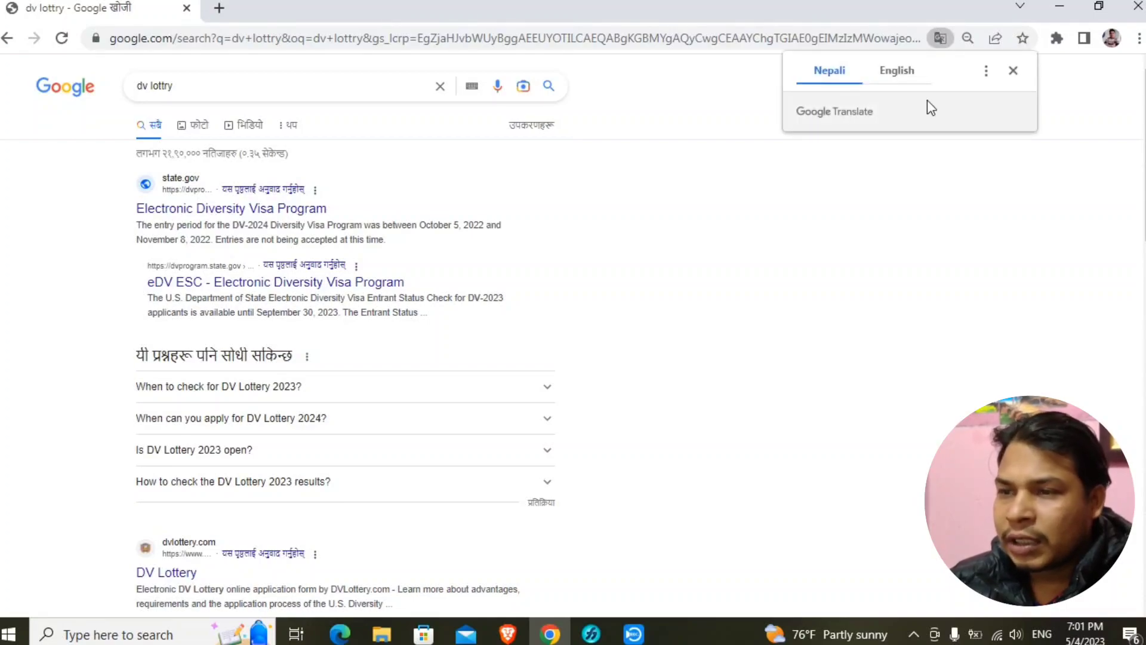
{"action": "left_click", "coordinate": [1011, 73]}
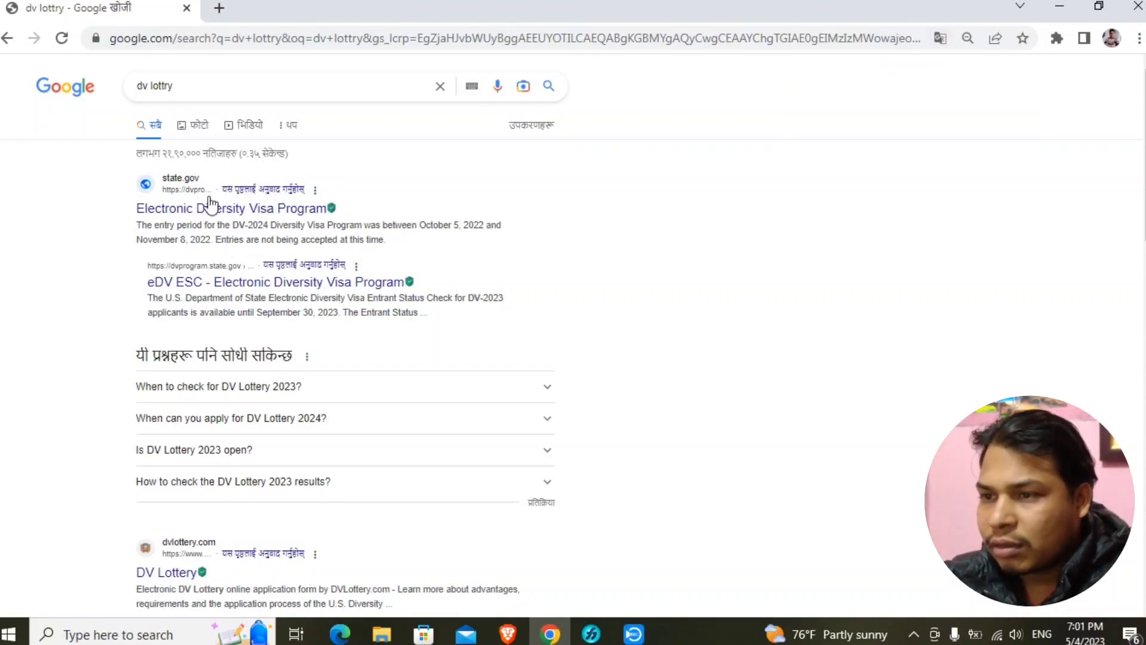
{"action": "key", "text": "ctrl+plus"}
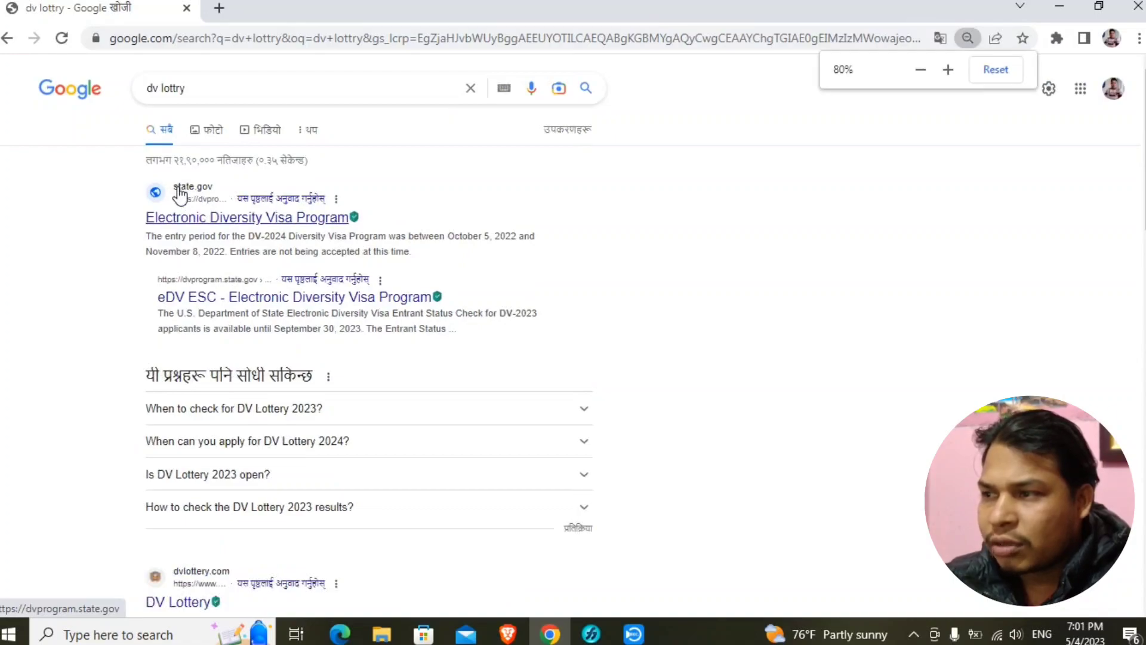
{"action": "key", "text": "ctrl+plus"}
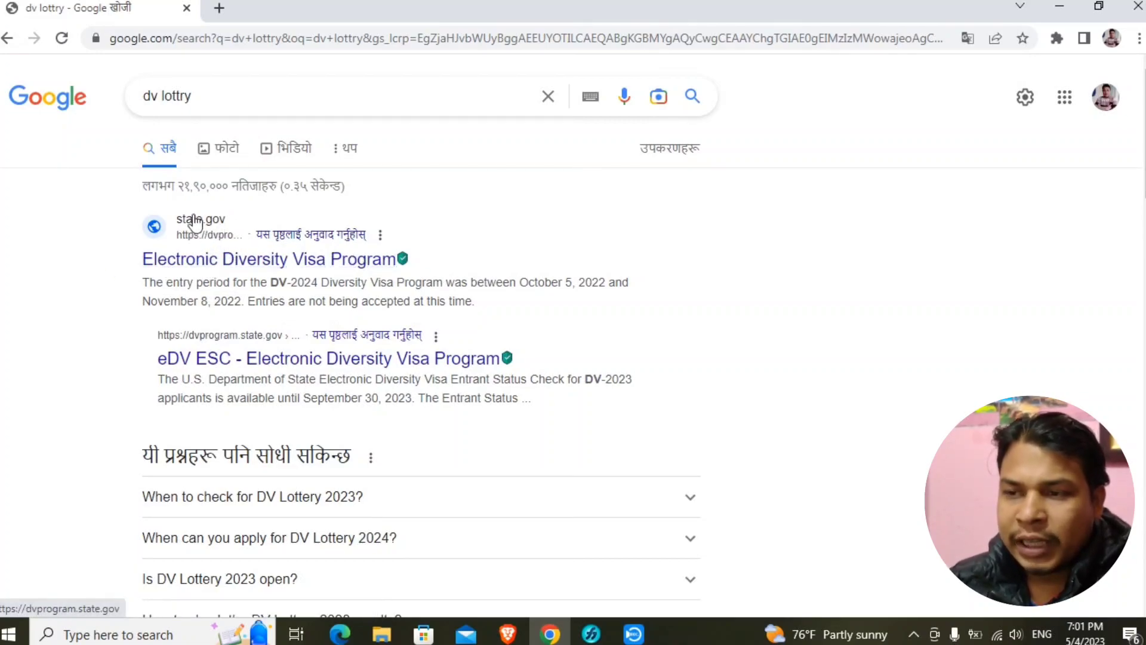
{"action": "left_click", "coordinate": [203, 266]}
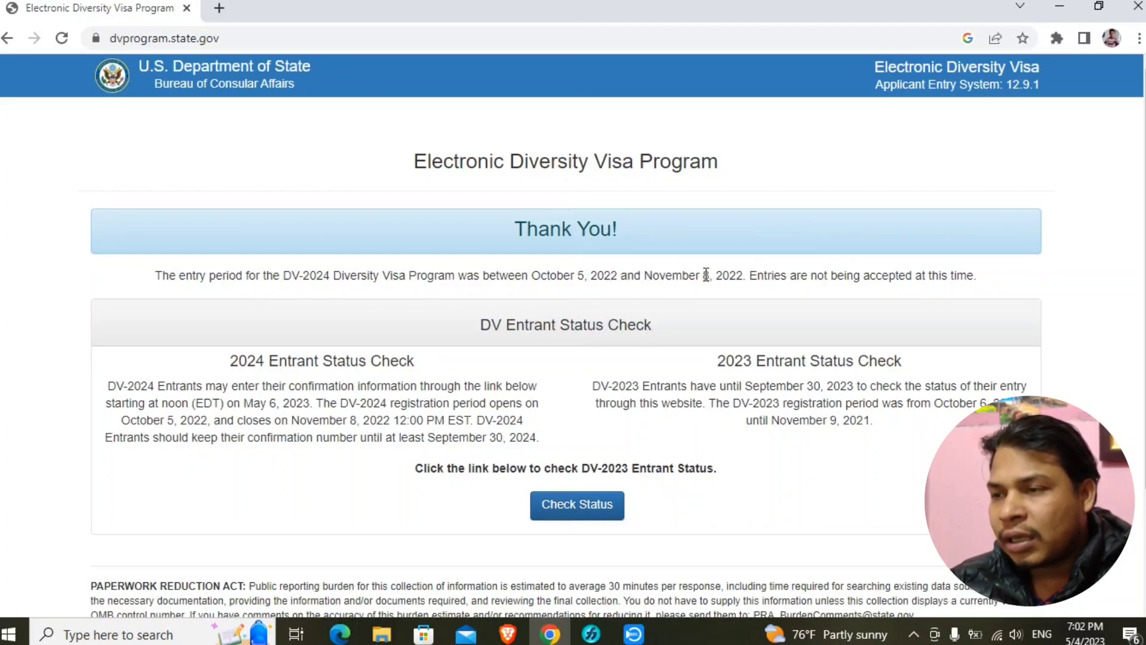
Step: Read the DV-2024 entry period notice and the 2024 and 2023 Entrant Status Check information, including the status check dates
{"action": "double_click", "coordinate": [728, 279]}
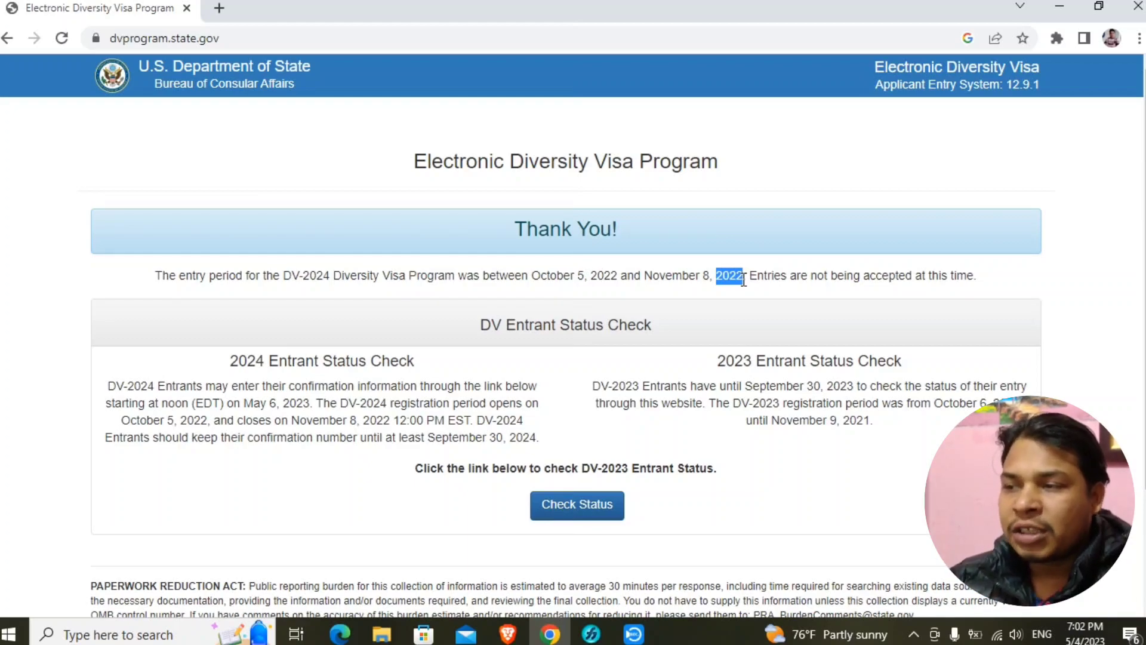
{"action": "left_click", "coordinate": [991, 279]}
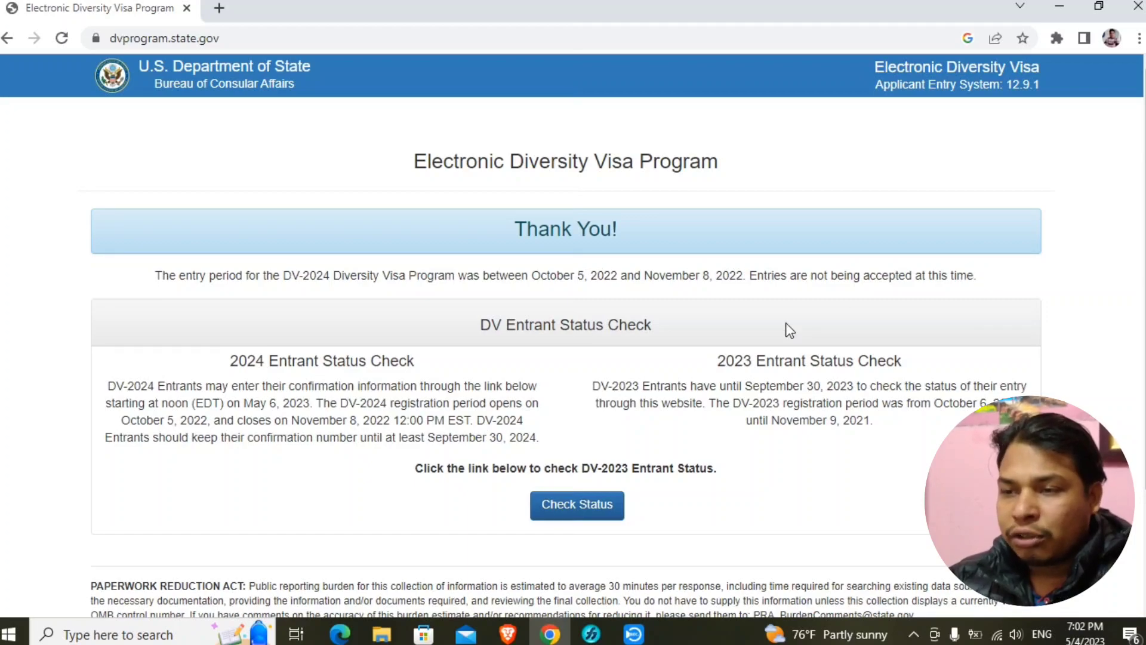
{"action": "left_click_drag", "start_coordinate": [223, 357], "coordinate": [538, 439]}
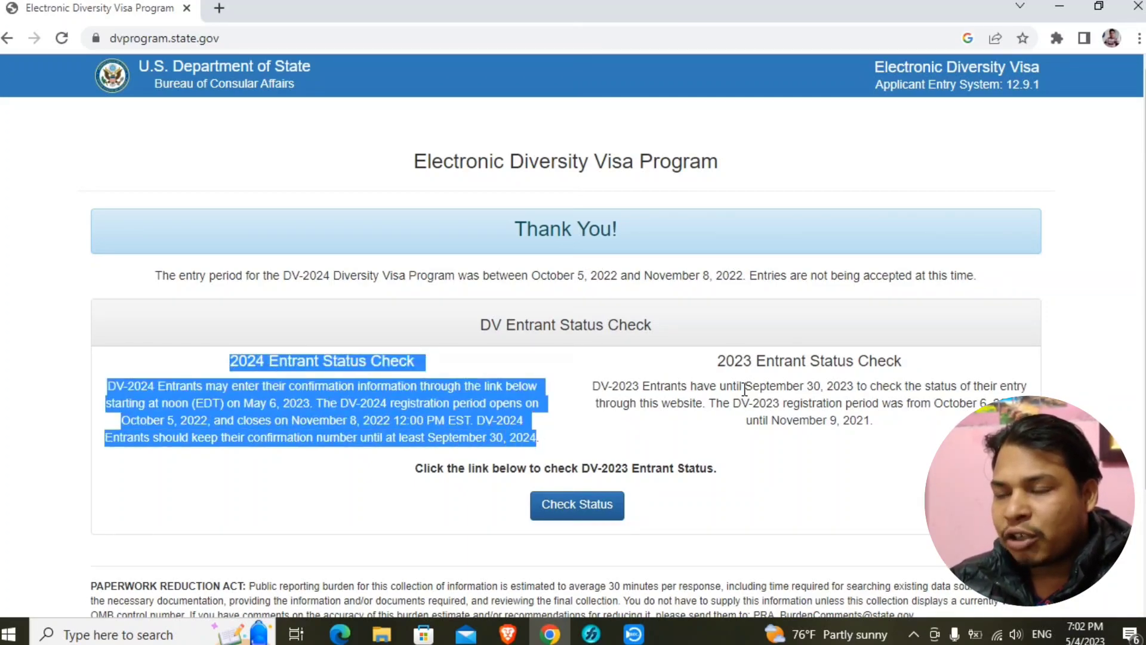
{"action": "left_click_drag", "start_coordinate": [714, 362], "coordinate": [885, 442]}
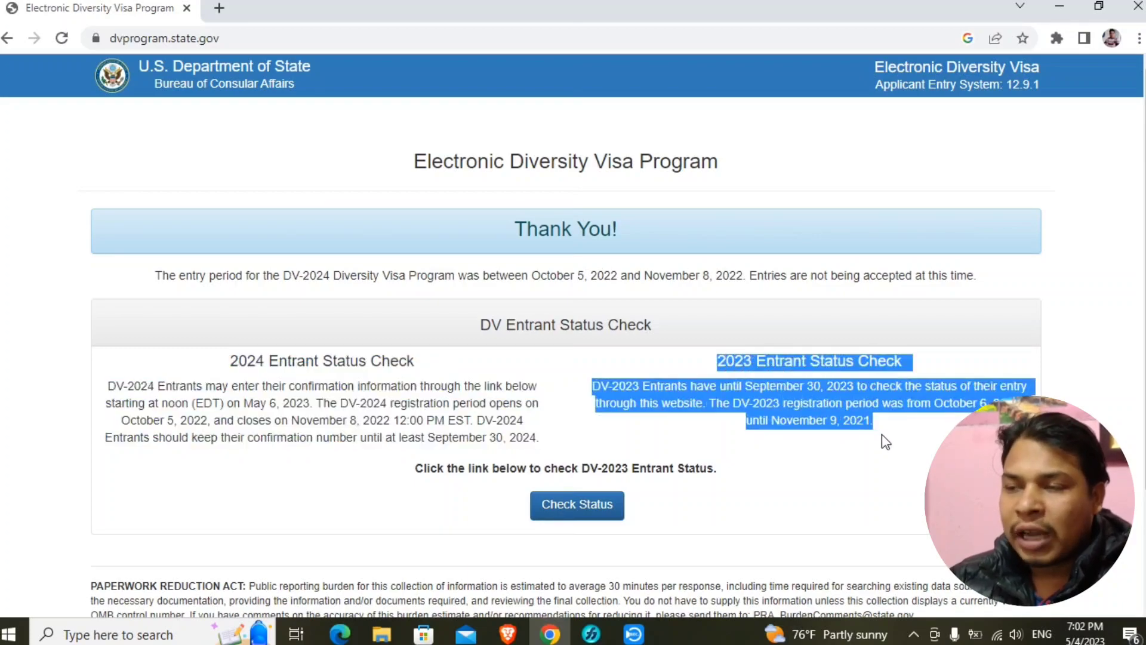
{"action": "left_click", "coordinate": [890, 443]}
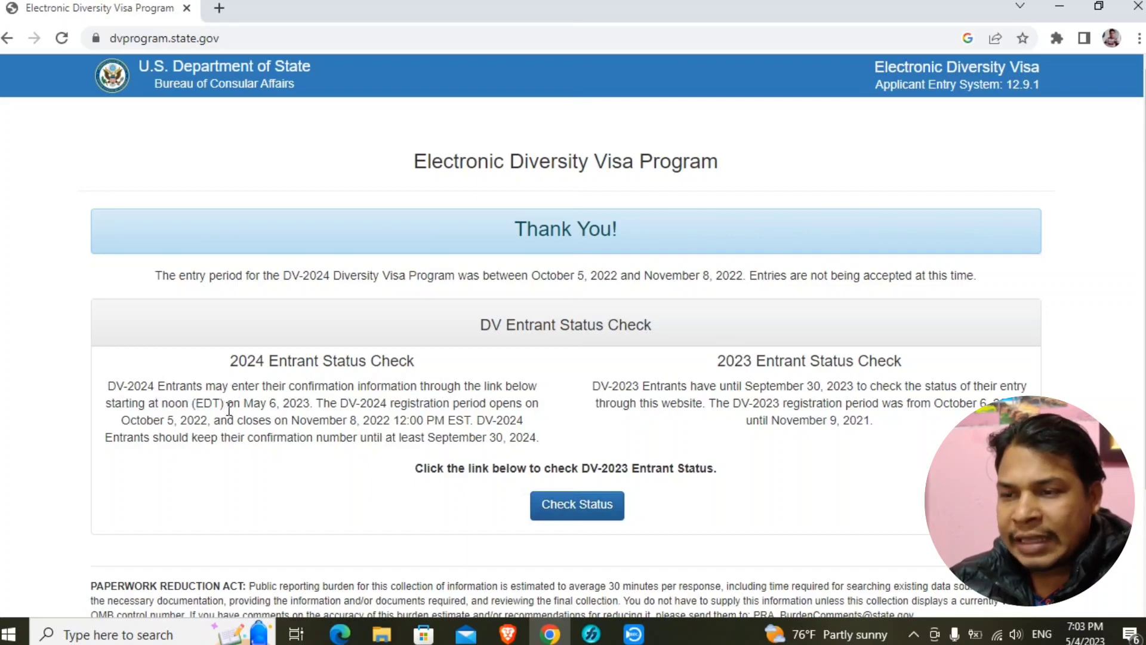
{"action": "left_click_drag", "start_coordinate": [315, 405], "coordinate": [231, 398]}
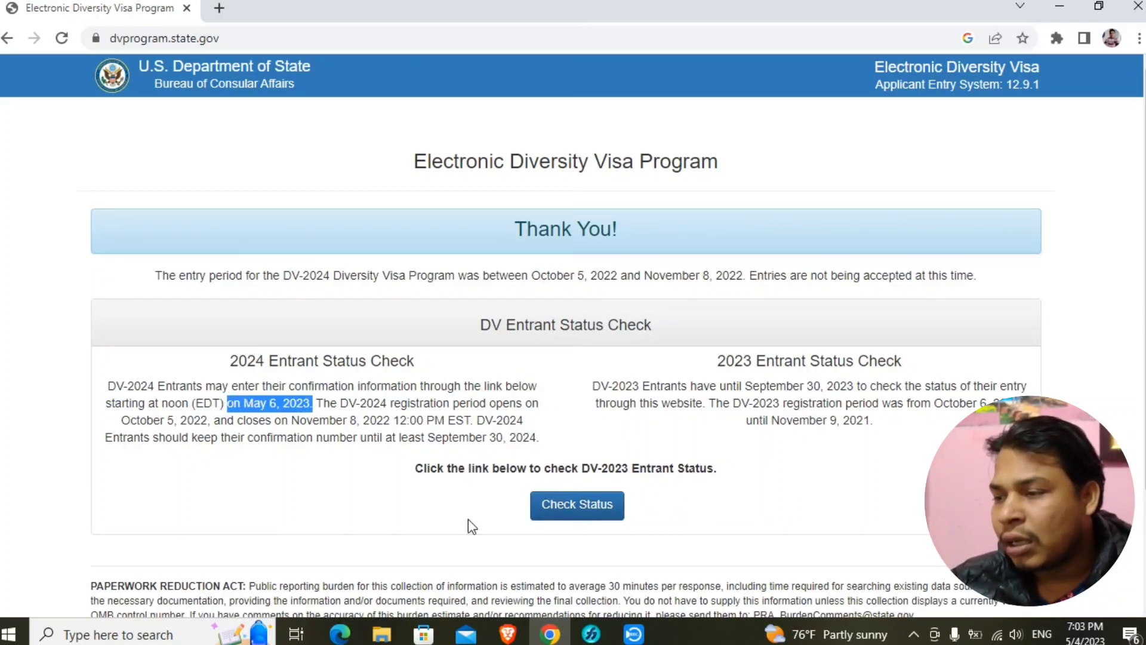
{"action": "mouse_move", "coordinate": [1085, 640]}
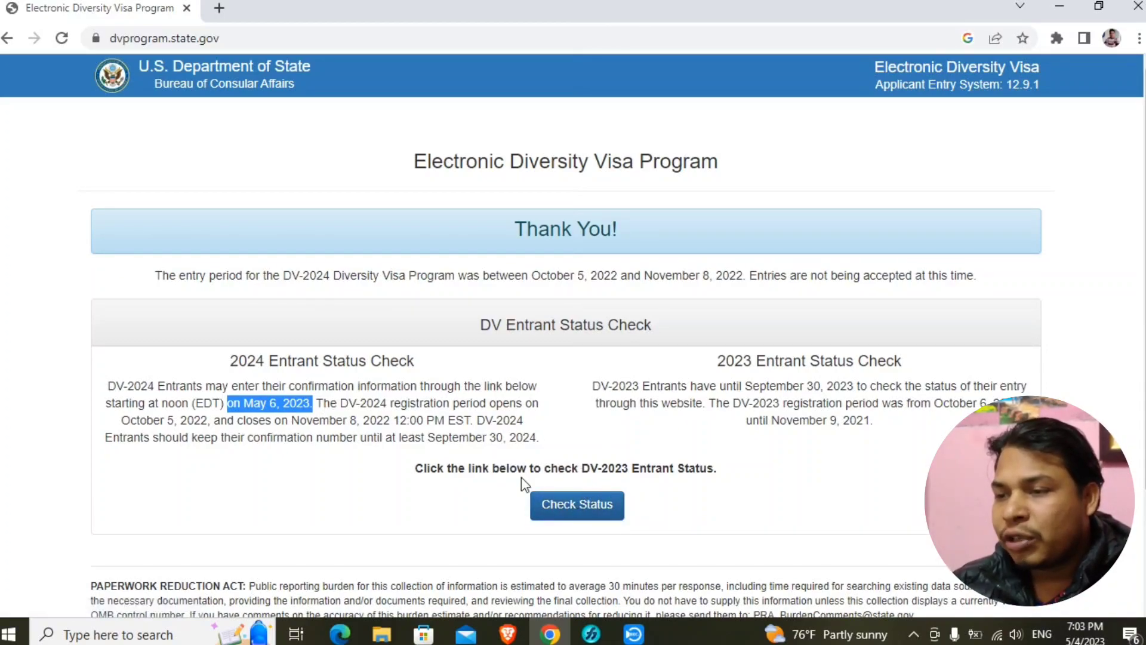
{"action": "left_click_drag", "start_coordinate": [582, 470], "coordinate": [630, 471]}
{"action": "left_click", "coordinate": [664, 504]}
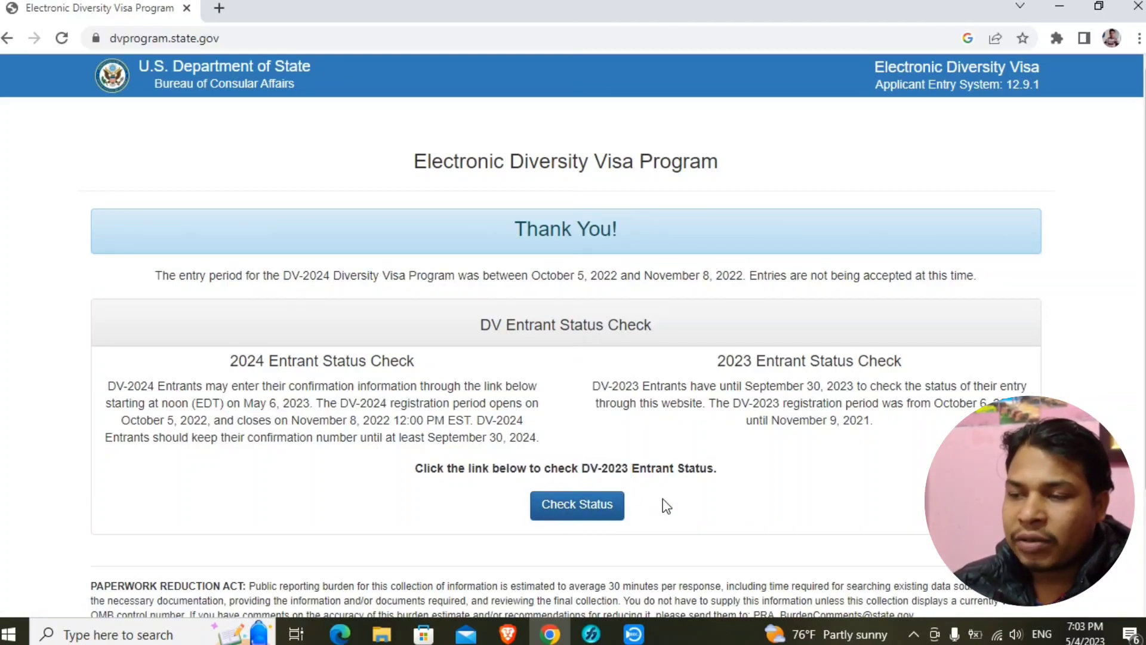
{"action": "left_click_drag", "start_coordinate": [583, 469], "coordinate": [622, 471]}
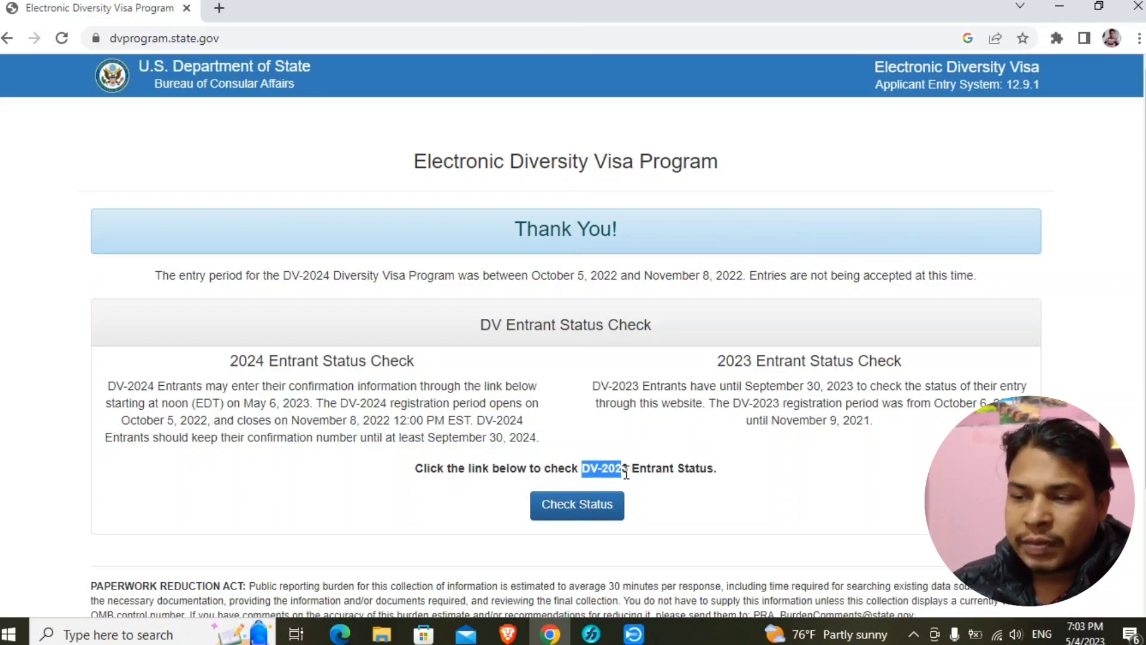
Step: Open the DV Entrant Status Check and continue past the welcome instructions to the entrant information form
{"action": "left_click", "coordinate": [581, 512]}
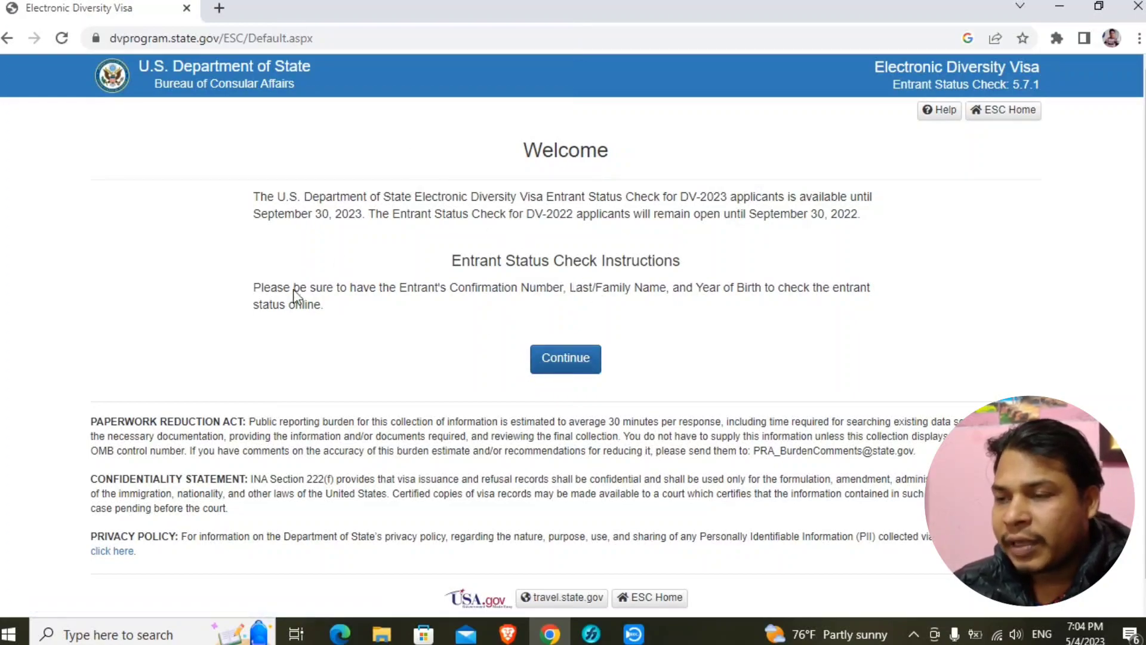
{"action": "left_click", "coordinate": [570, 361]}
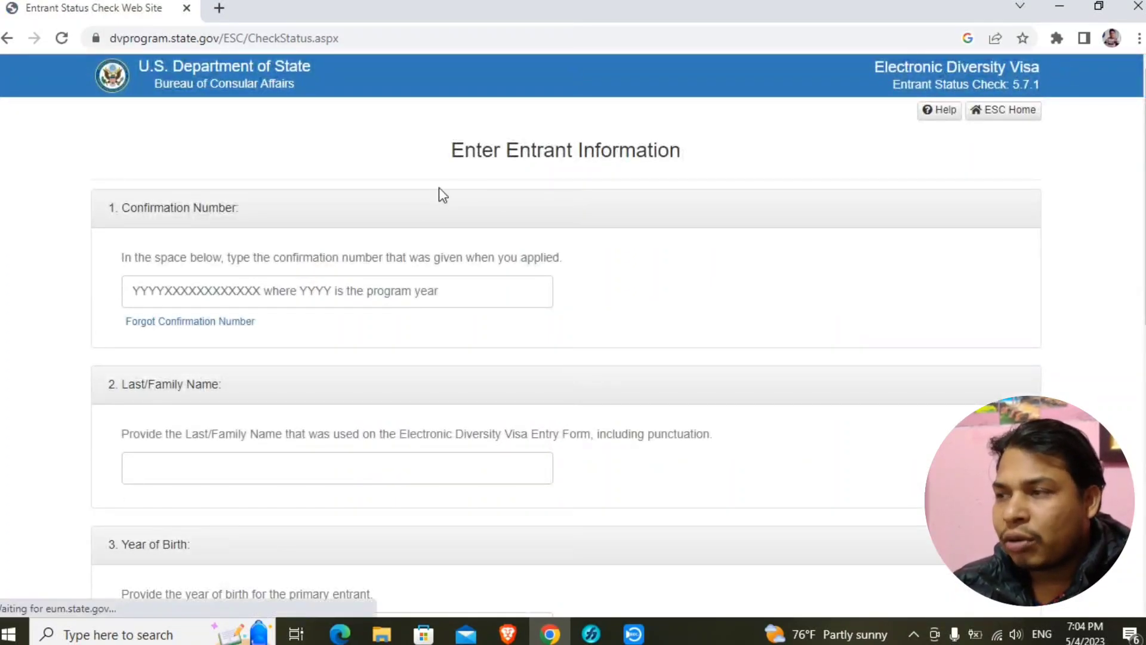
{"action": "scroll", "coordinate": [586, 161], "scroll_direction": "down", "scroll_amount": 2}
{"action": "scroll", "coordinate": [586, 161], "scroll_direction": "up", "scroll_amount": 2}
Step: Review the form's confirmation number, last/family name, year of birth and authentication fields without filling them in
{"action": "left_click", "coordinate": [167, 291]}
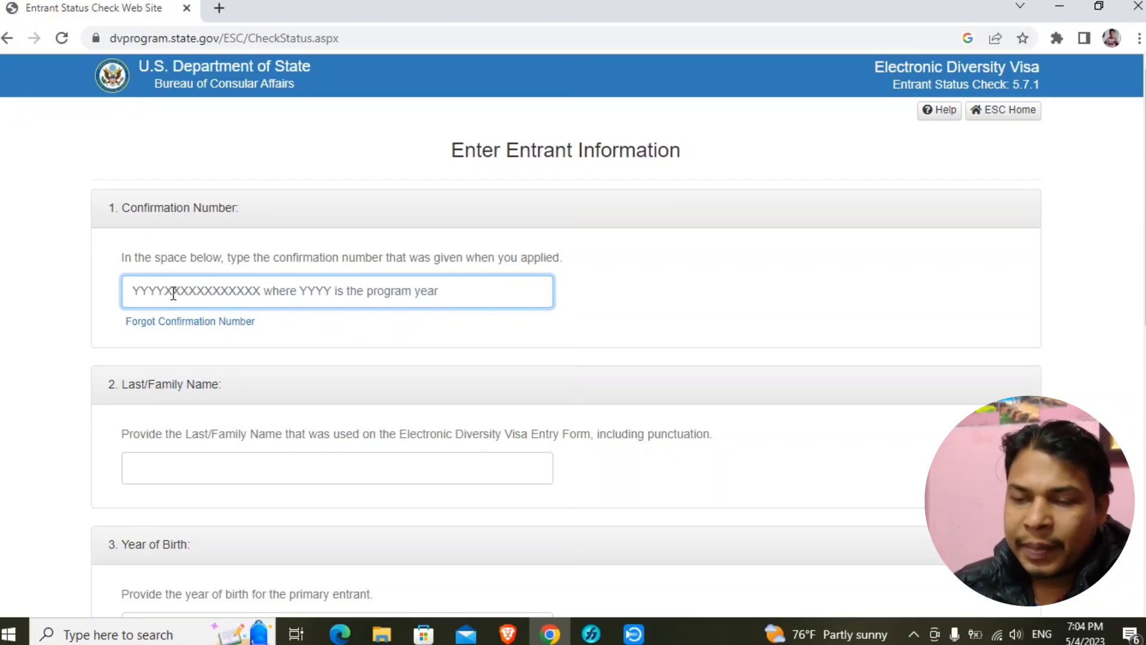
{"action": "left_click", "coordinate": [148, 461]}
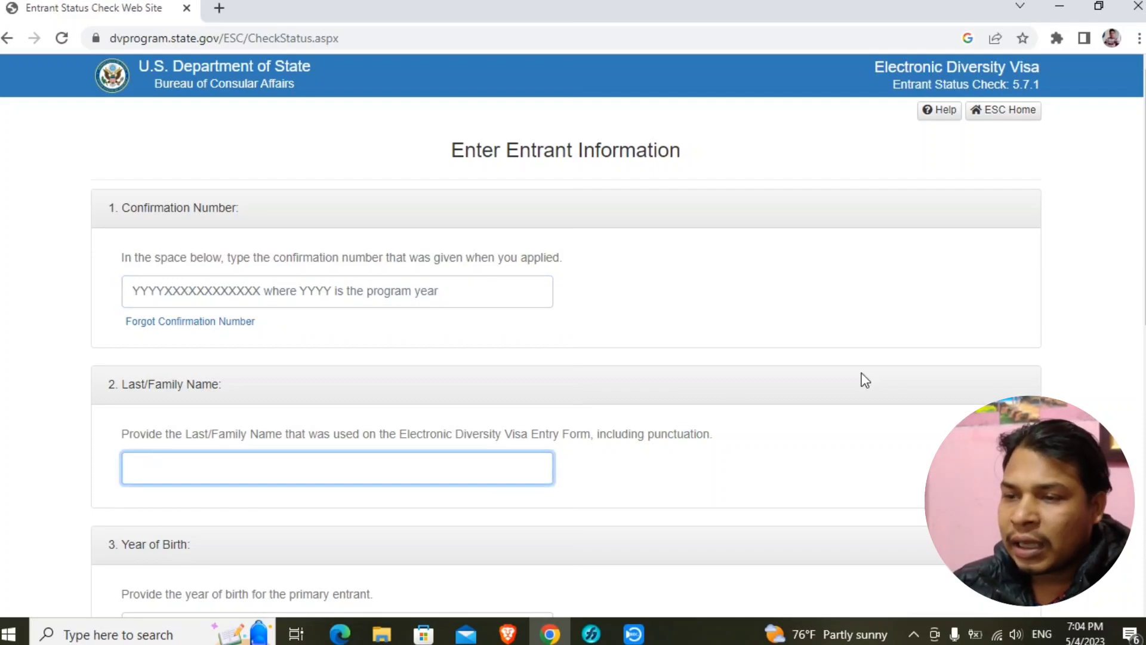
{"action": "scroll", "coordinate": [573, 322], "scroll_direction": "down", "scroll_amount": 2}
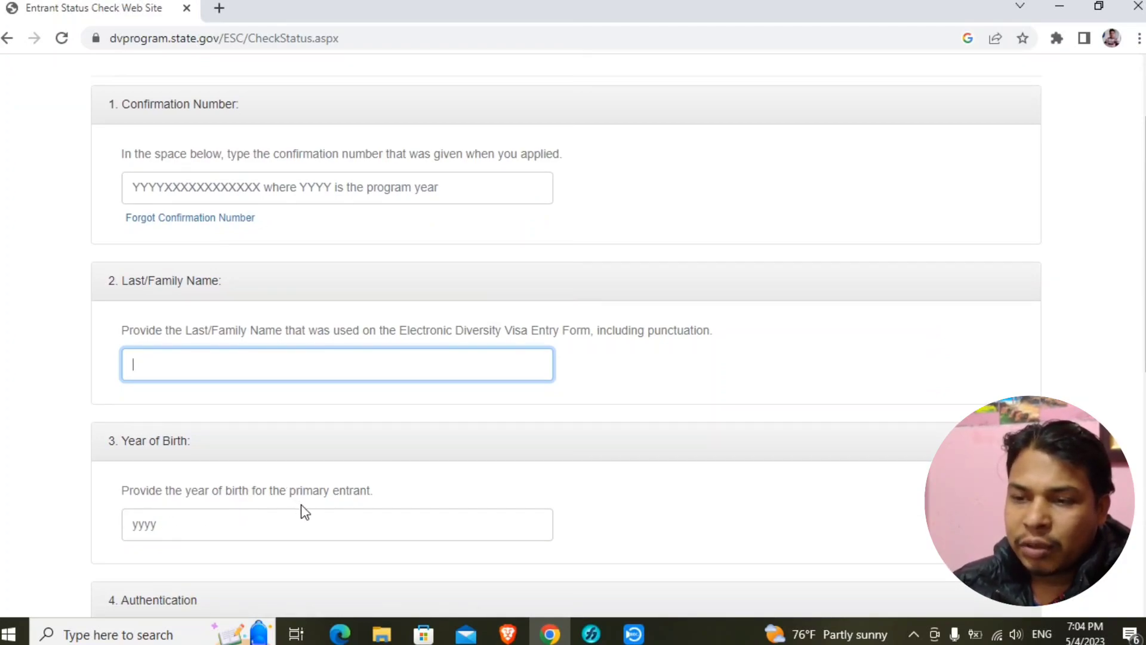
{"action": "left_click", "coordinate": [166, 525]}
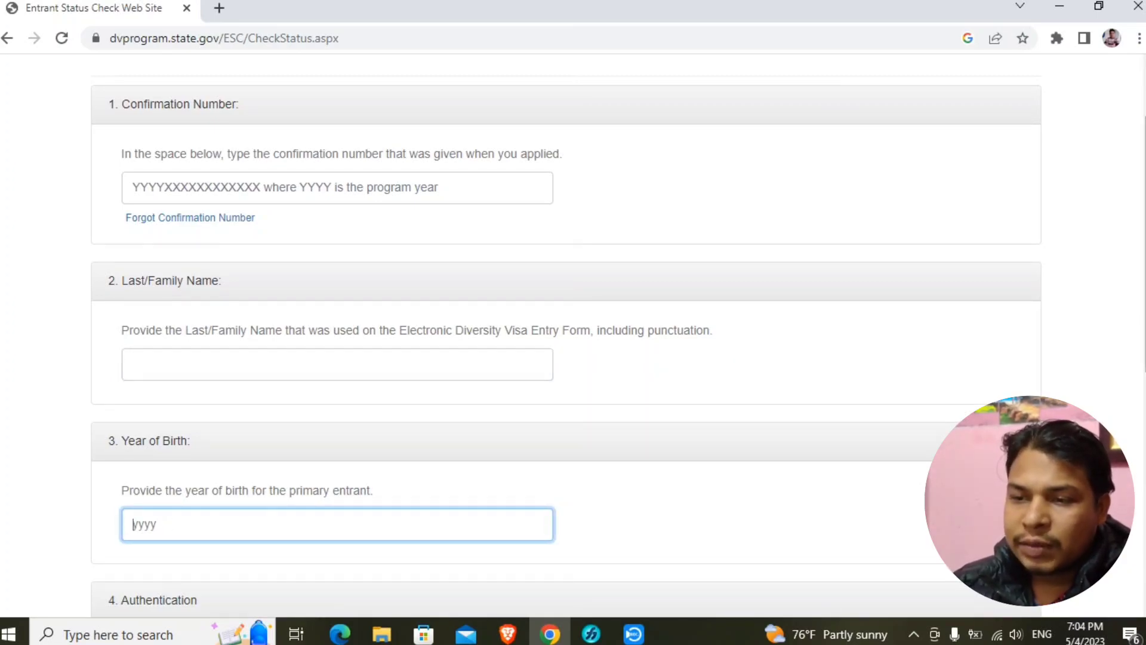
{"action": "scroll", "coordinate": [627, 434], "scroll_direction": "down", "scroll_amount": 3}
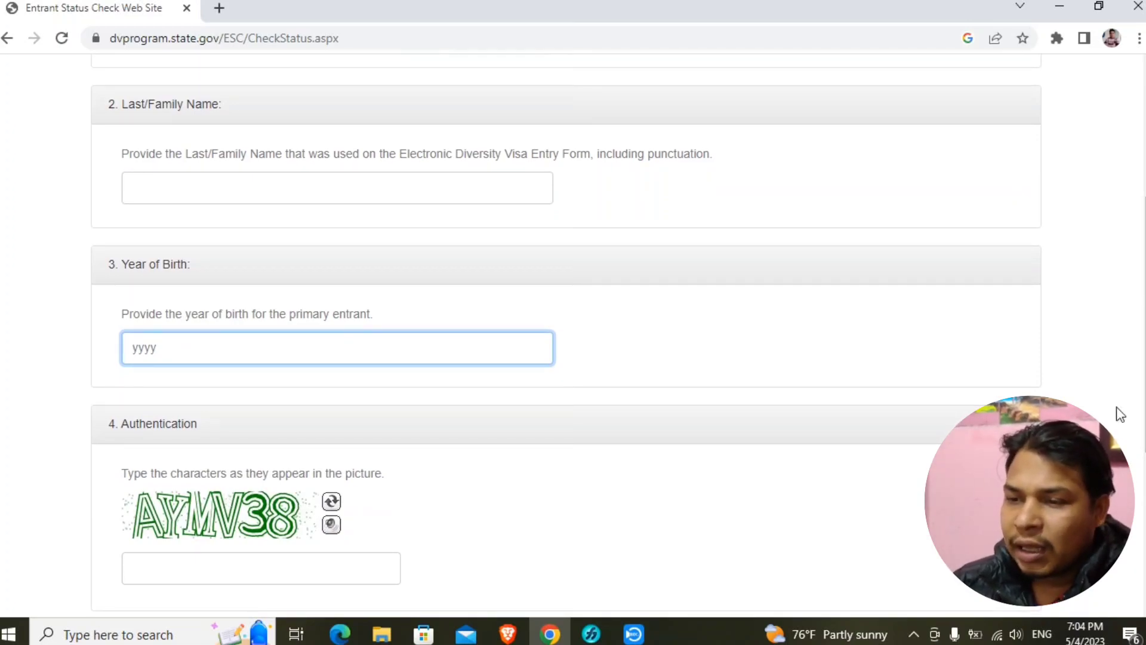
{"action": "scroll", "coordinate": [1128, 429], "scroll_direction": "down", "scroll_amount": 2}
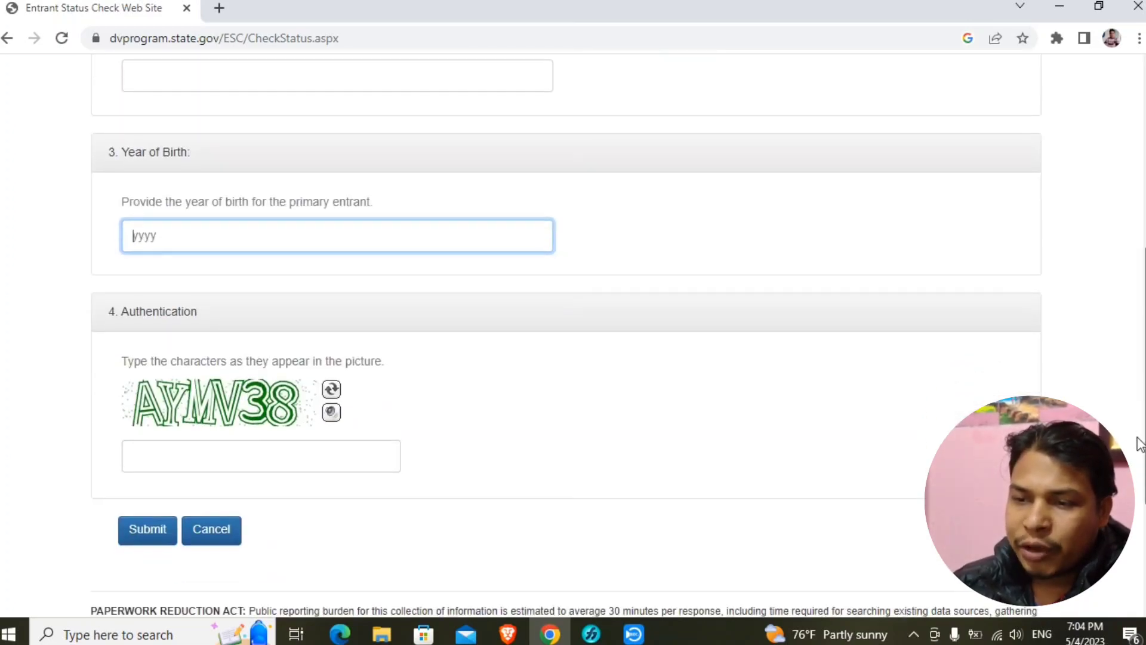
{"action": "left_click", "coordinate": [143, 455]}
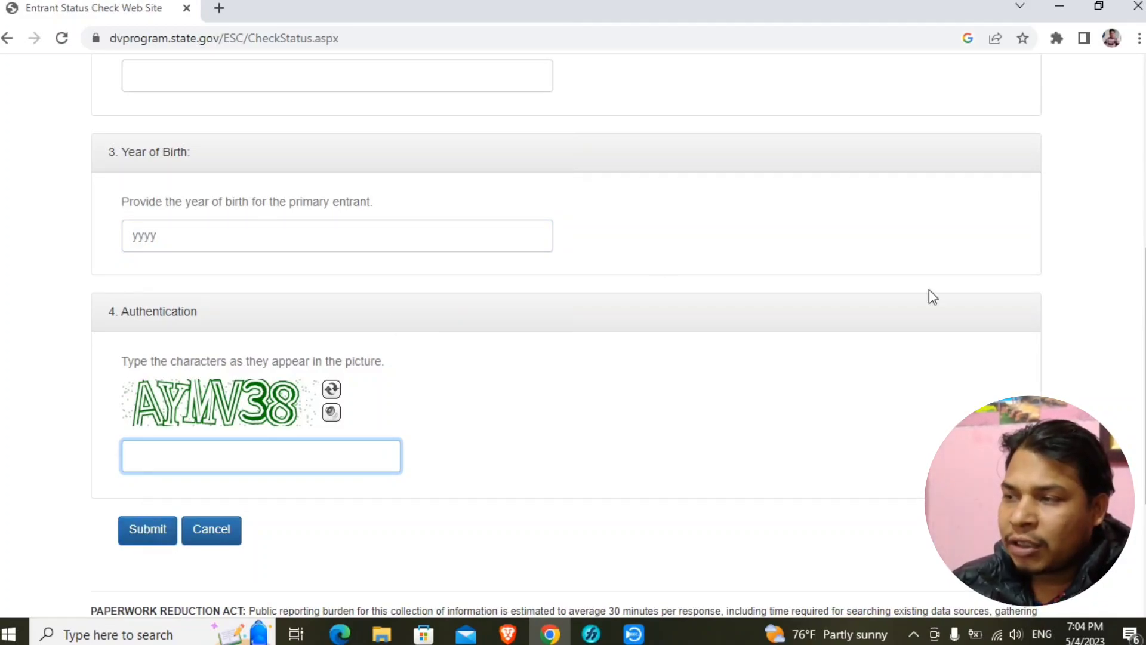
{"action": "left_click_drag", "start_coordinate": [1143, 304], "coordinate": [1142, 127]}
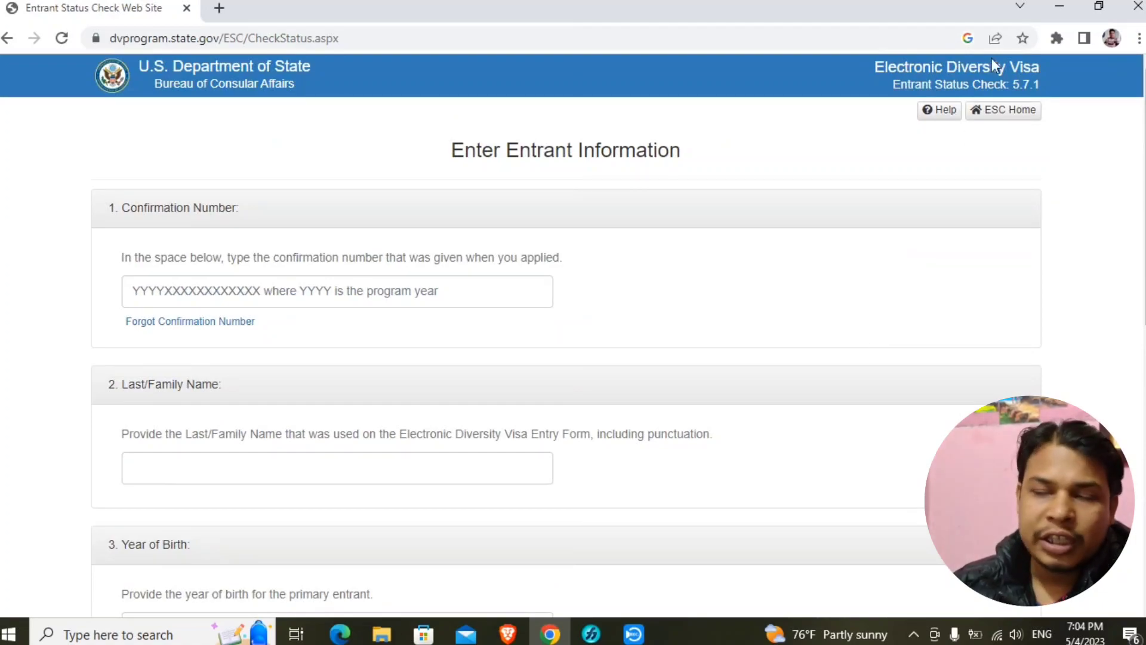
Step: Minimize the browser and open the DV Conformation PDF from the DV Photo folder on the desktop in Adobe Acrobat Reader
{"action": "left_click", "coordinate": [1060, 6]}
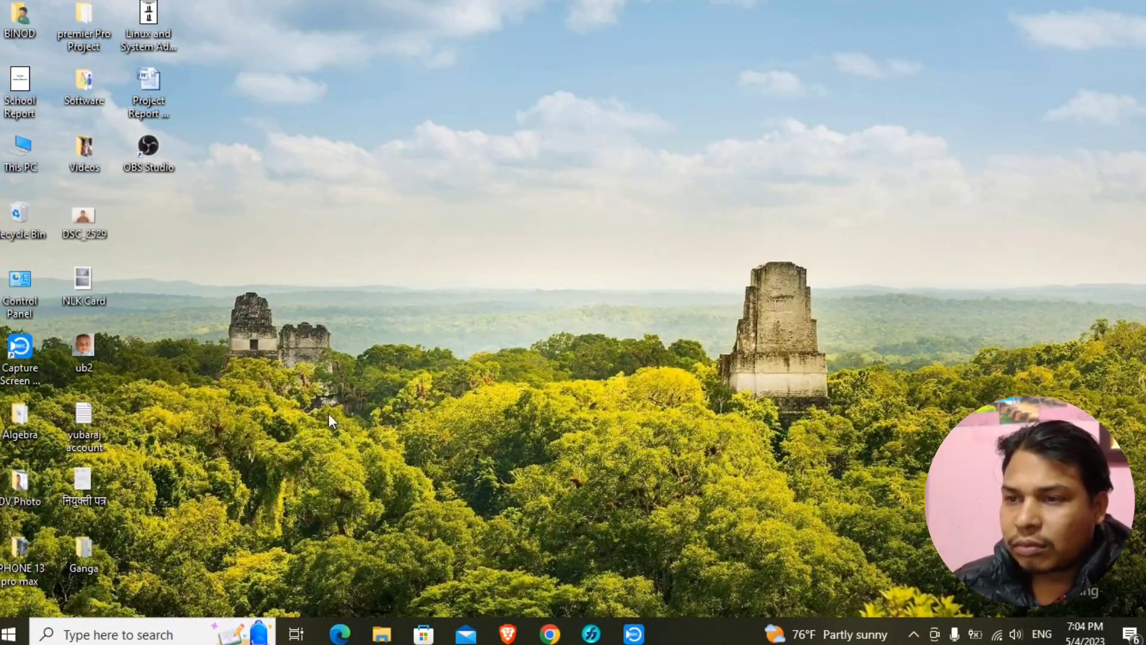
{"action": "double_click", "coordinate": [24, 479]}
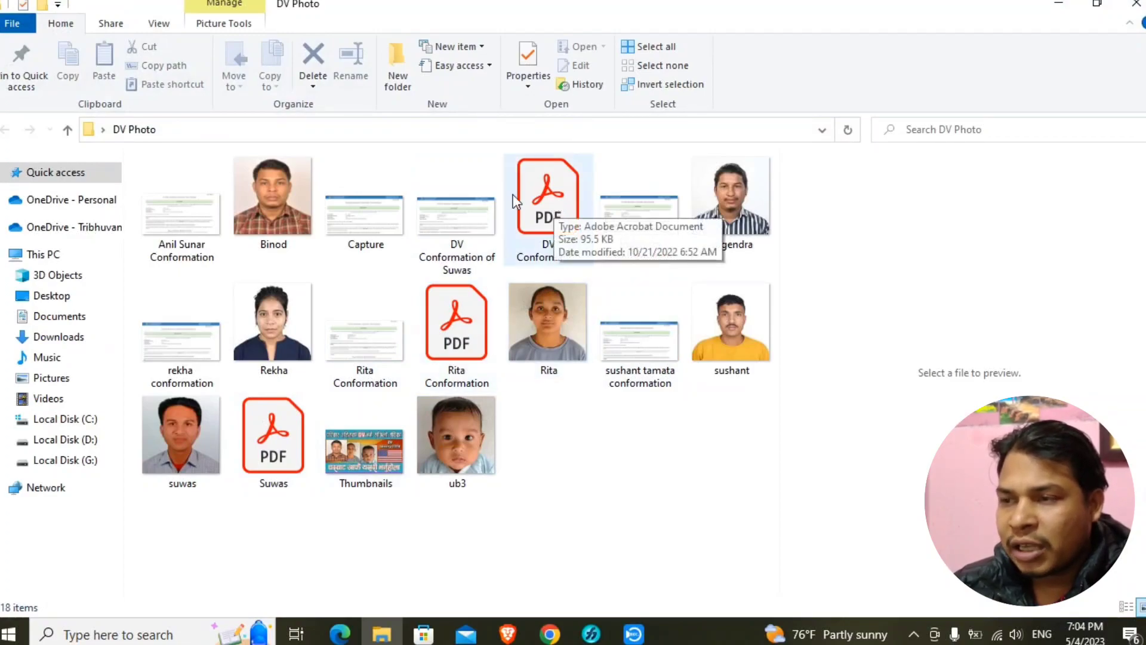
{"action": "left_click", "coordinate": [550, 199]}
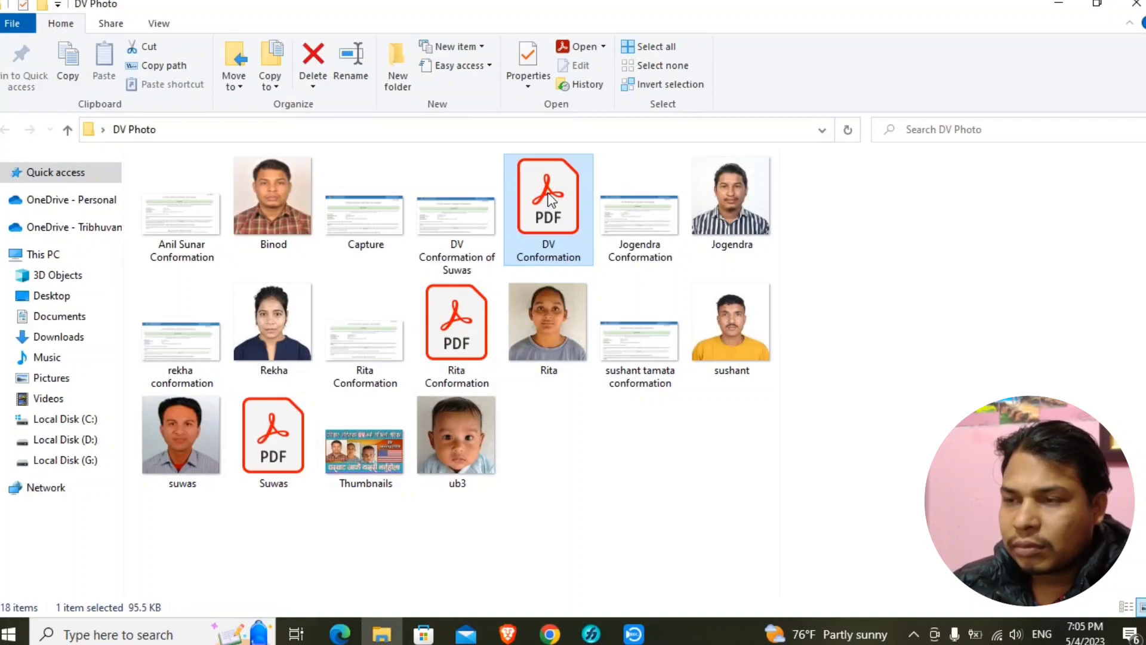
{"action": "double_click", "coordinate": [551, 199]}
{"action": "left_click", "coordinate": [820, 34]}
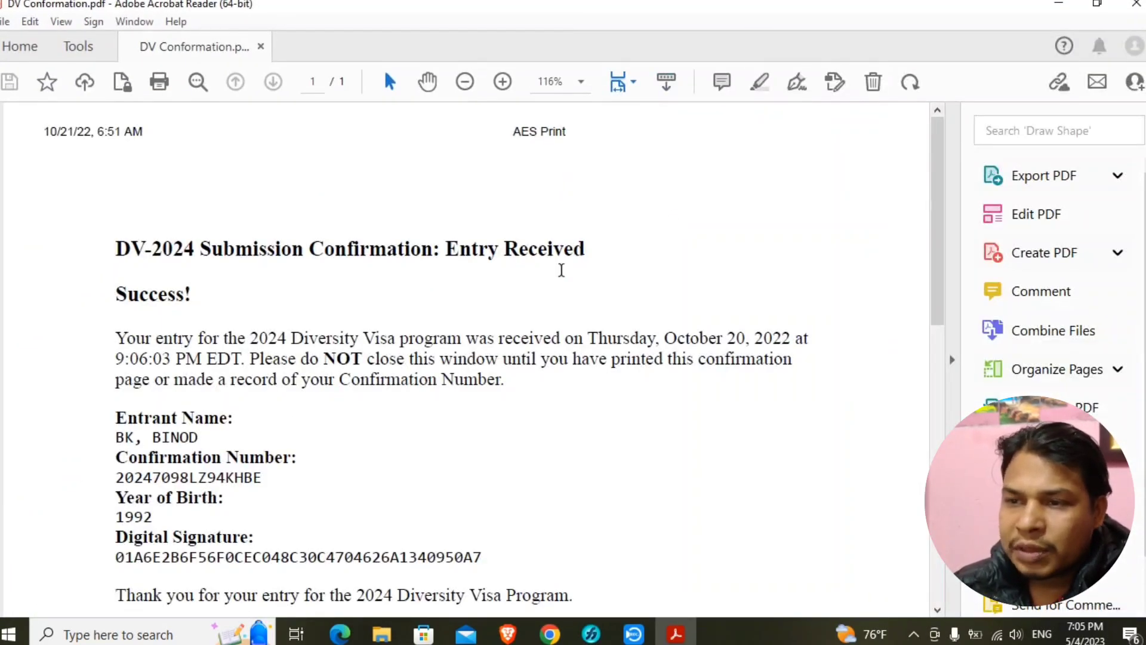
Step: Examine the DV-2024 submission confirmation, including the entry status, entrant name, confirmation number, year of birth and digital signature
{"action": "left_click_drag", "start_coordinate": [118, 251], "coordinate": [598, 255]}
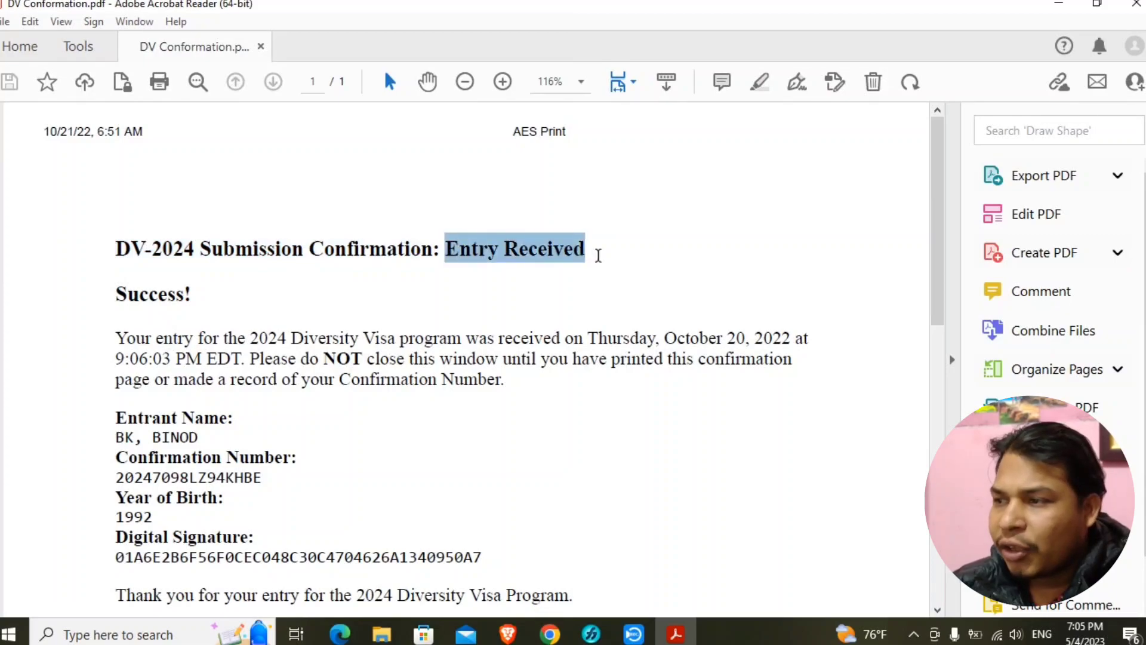
{"action": "left_click_drag", "start_coordinate": [936, 189], "coordinate": [933, 225]}
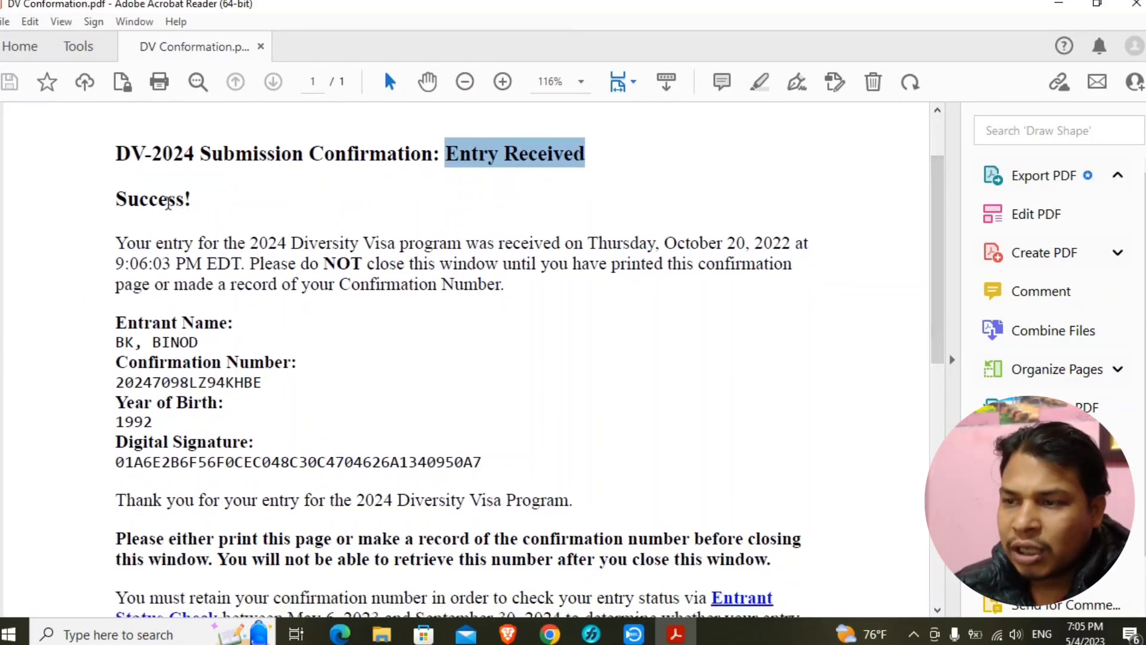
{"action": "key", "text": "Right"}
{"action": "left_click_drag", "start_coordinate": [940, 267], "coordinate": [938, 310]}
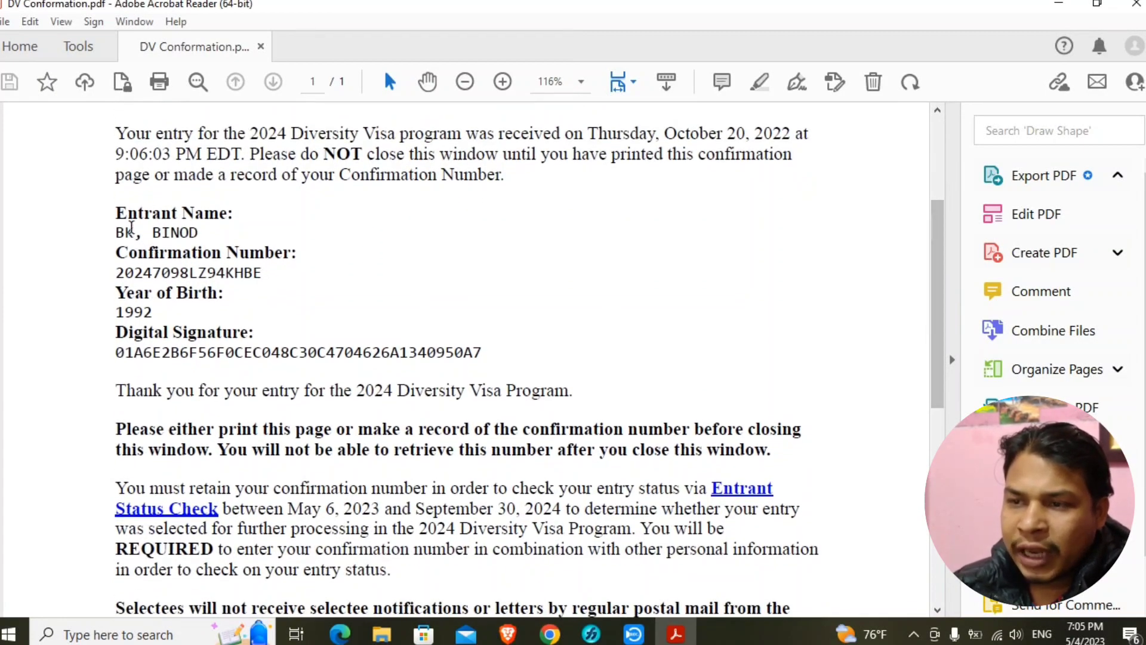
{"action": "left_click_drag", "start_coordinate": [116, 215], "coordinate": [154, 236]}
{"action": "left_click", "coordinate": [177, 231]}
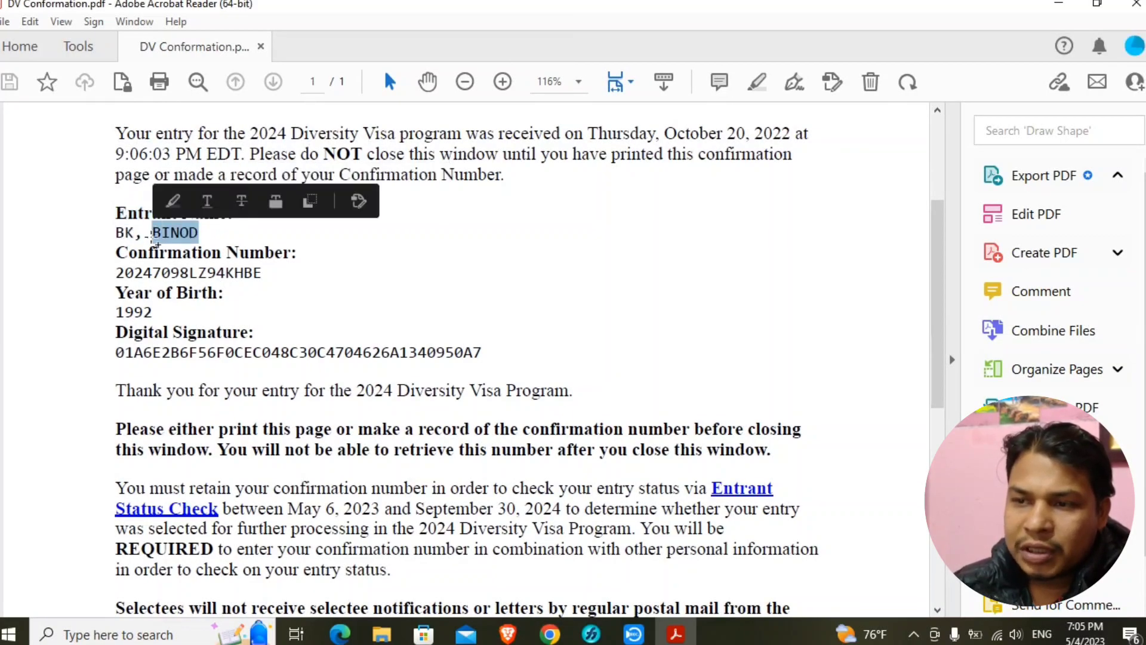
{"action": "left_click_drag", "start_coordinate": [122, 270], "coordinate": [264, 269]}
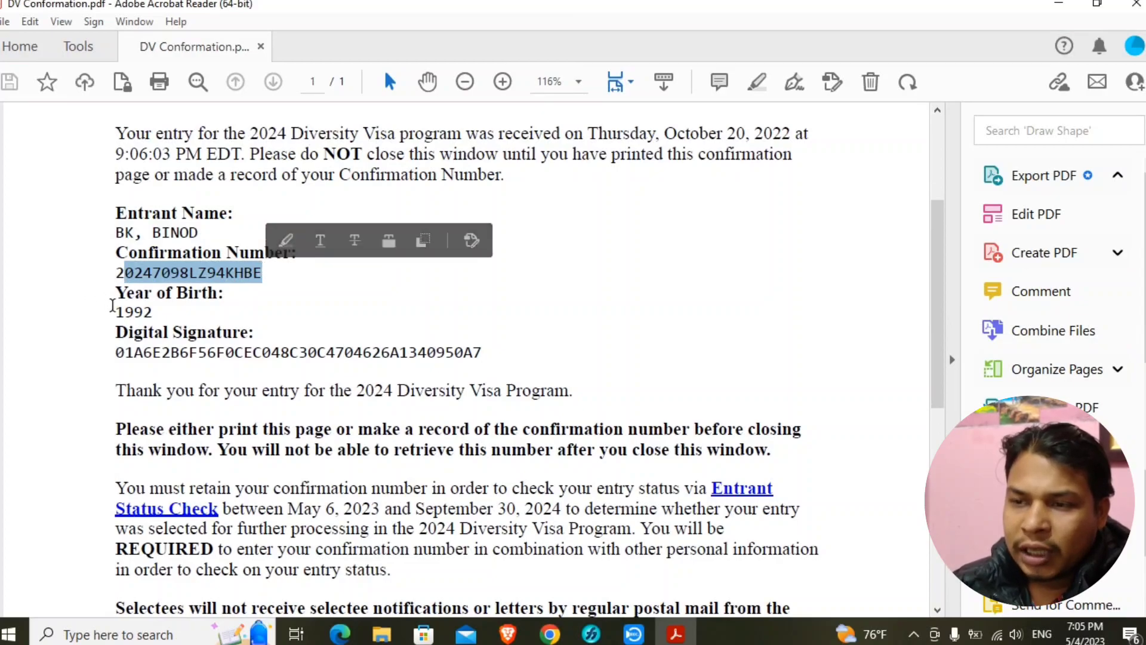
{"action": "left_click_drag", "start_coordinate": [113, 306], "coordinate": [224, 294]}
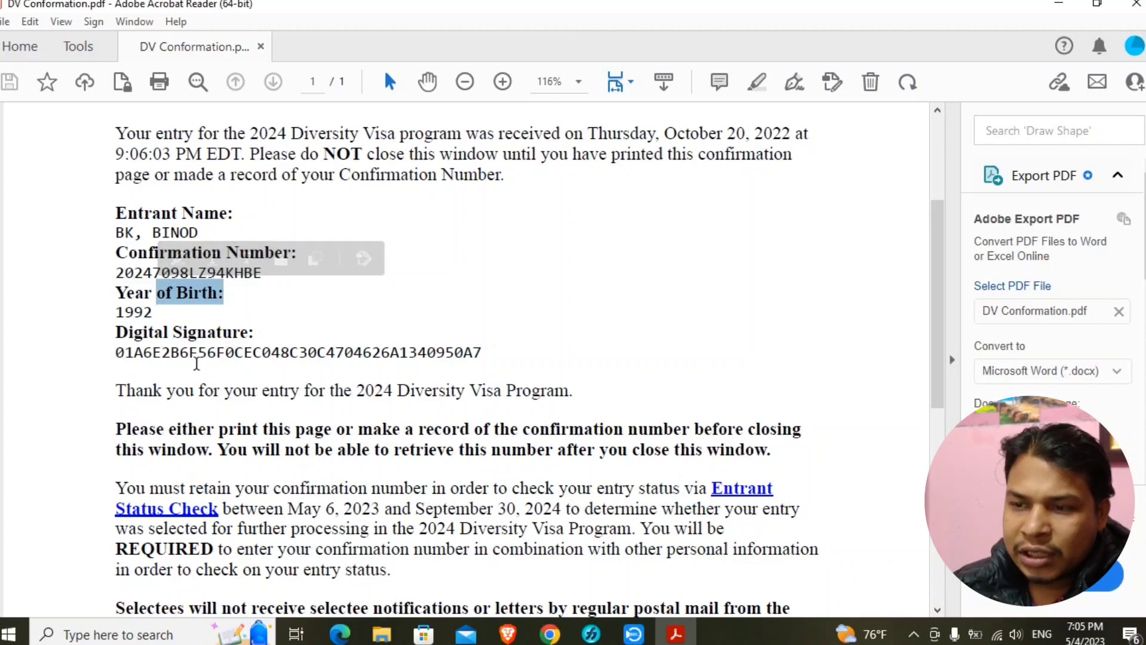
{"action": "mouse_move", "coordinate": [110, 359]}
{"action": "left_mouse_down"}
{"action": "mouse_move", "coordinate": [254, 358]}
{"action": "mouse_move", "coordinate": [299, 394]}
{"action": "left_mouse_up"}
{"action": "mouse_move", "coordinate": [169, 331]}
{"action": "left_mouse_down"}
{"action": "mouse_move", "coordinate": [117, 254]}
{"action": "mouse_move", "coordinate": [122, 222]}
{"action": "left_mouse_up"}
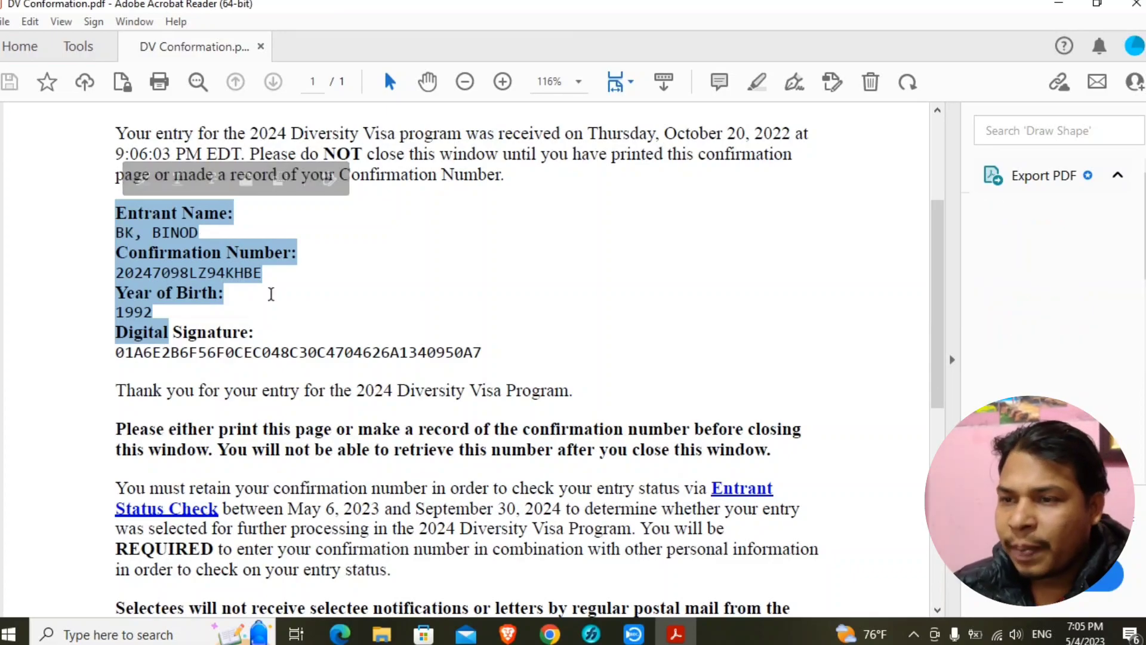
Step: Minimize the PDF and DV Photo folder windows and return to the Confirmation Number field of the entrant form in Chrome
{"action": "left_click", "coordinate": [1064, 5]}
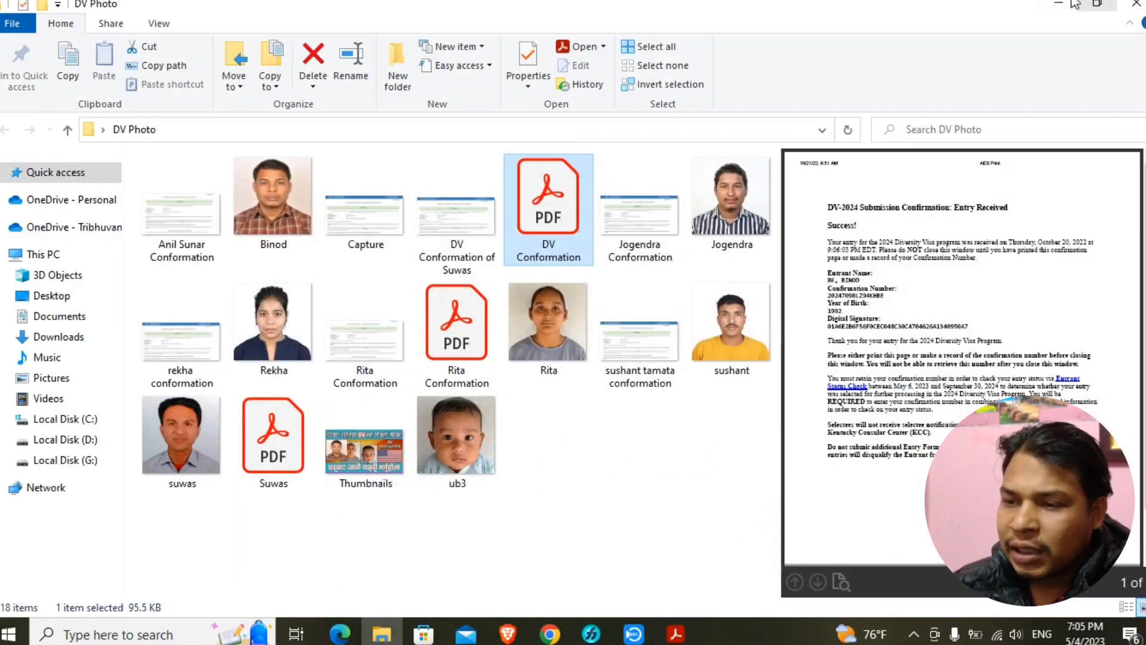
{"action": "left_click", "coordinate": [1064, 5]}
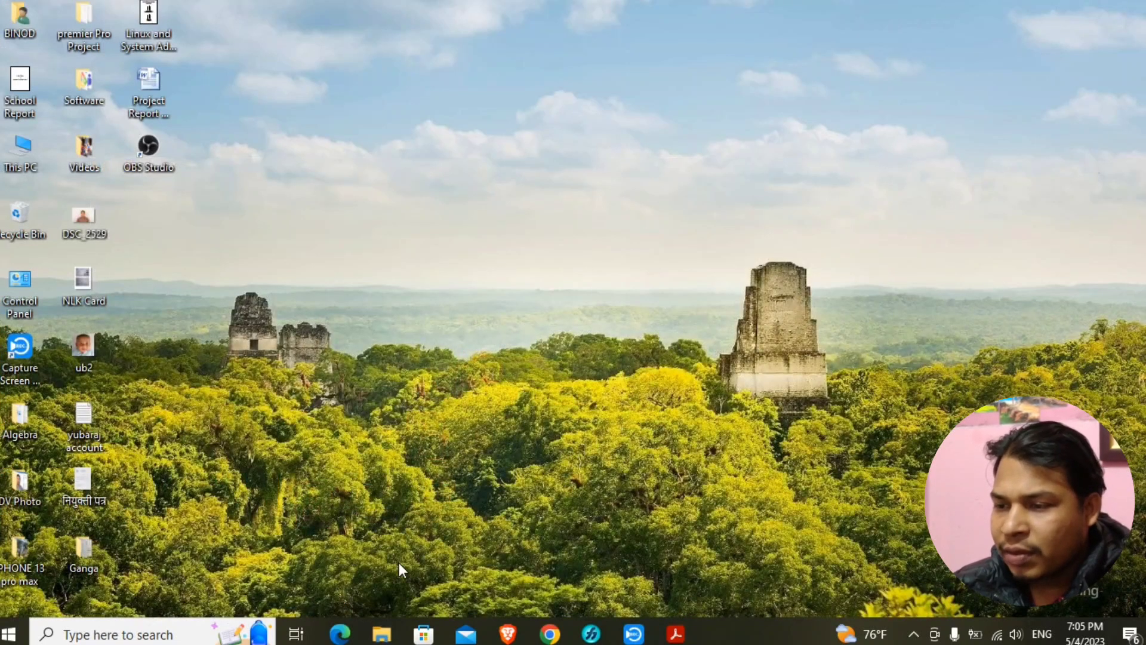
{"action": "left_click", "coordinate": [550, 634]}
{"action": "left_click", "coordinate": [161, 291]}
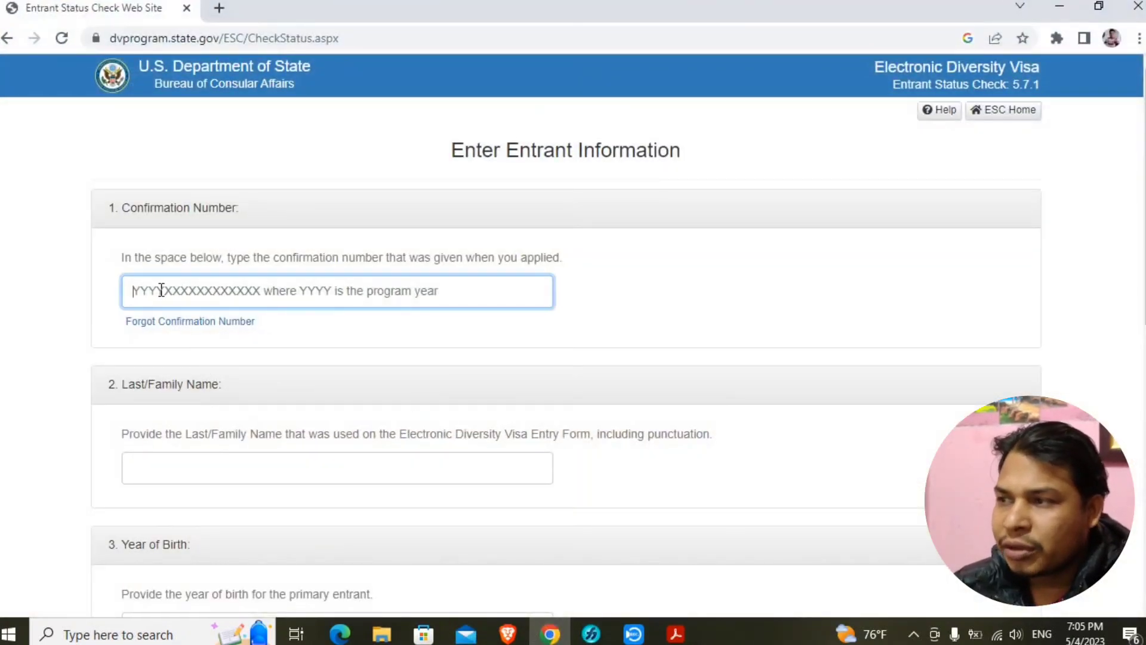
Step: Arrange the Chrome form and the DV Conformation PDF in reduced windows so both can be seen, narrowing the PDF window
{"action": "left_click", "coordinate": [1099, 6]}
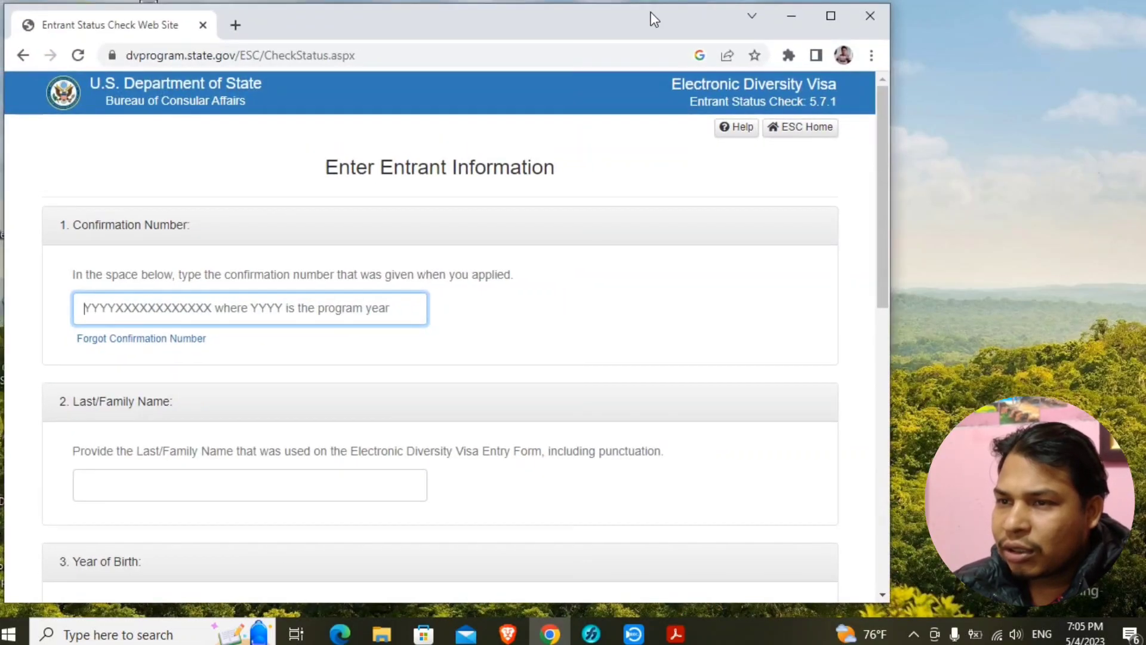
{"action": "left_click_drag", "start_coordinate": [583, 23], "coordinate": [1001, 2]}
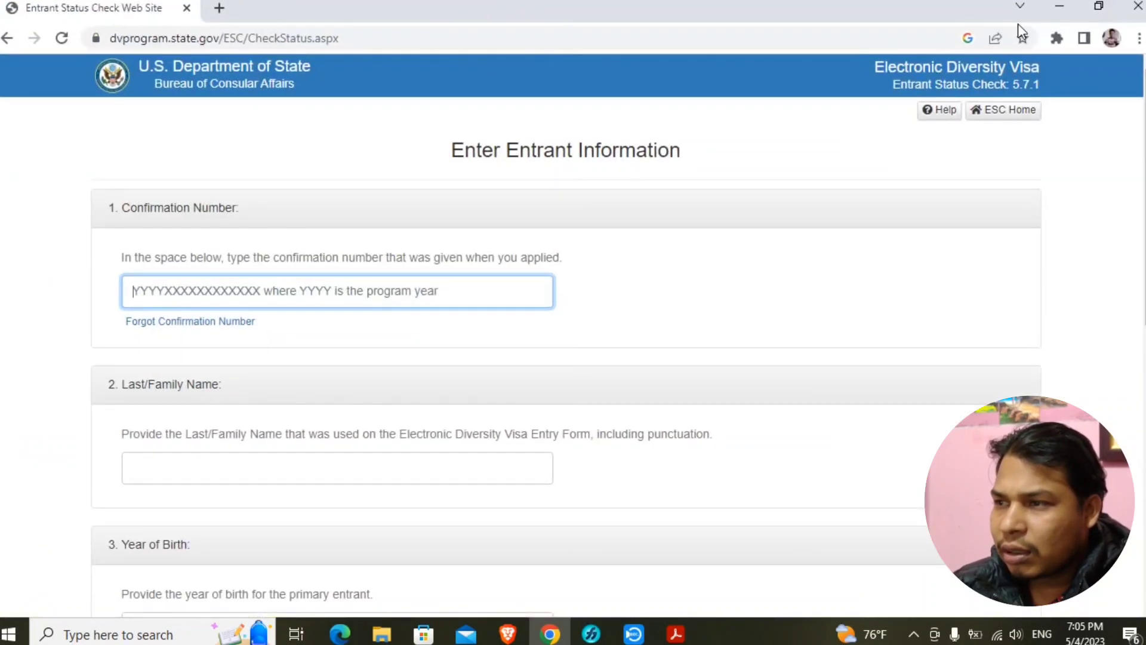
{"action": "left_click", "coordinate": [1099, 6]}
{"action": "left_click_drag", "start_coordinate": [603, 24], "coordinate": [967, 14]}
{"action": "left_click", "coordinate": [676, 634]}
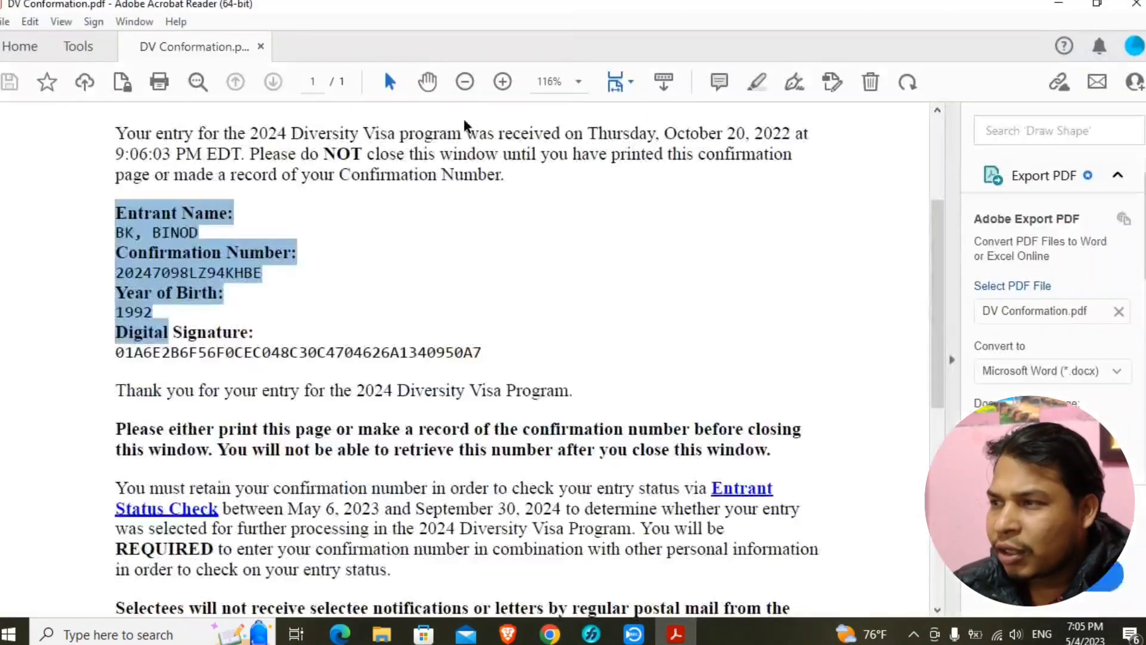
{"action": "left_click", "coordinate": [1097, 3]}
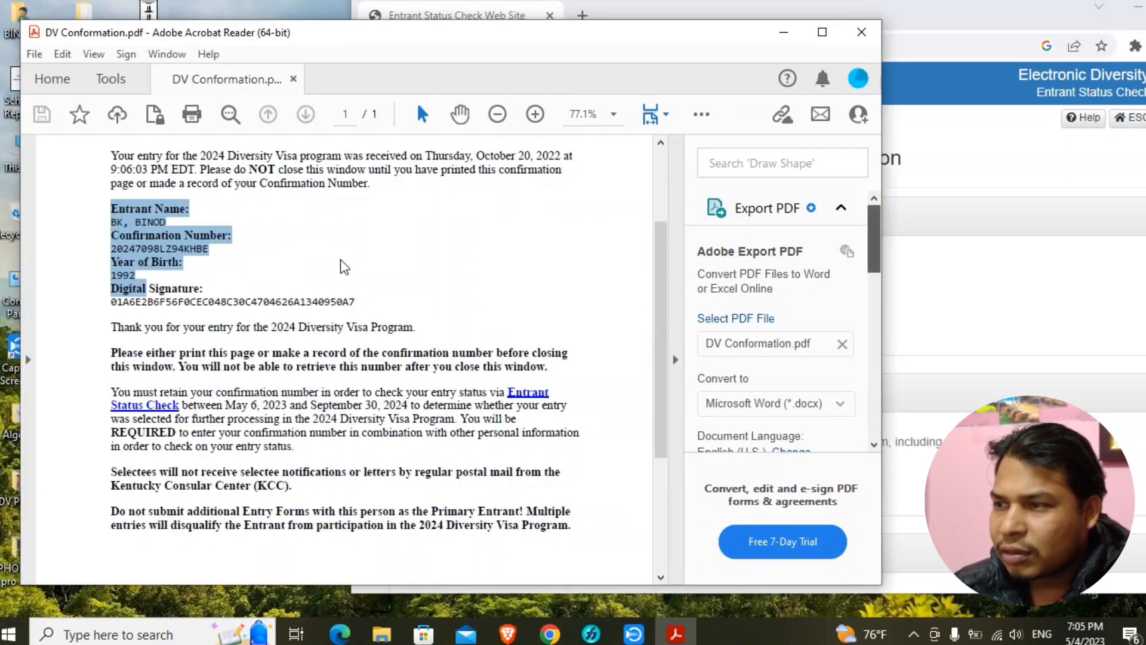
{"action": "left_click_drag", "start_coordinate": [883, 138], "coordinate": [739, 197]}
Step: Copy the confirmation number from the DV Conformation PDF into the form's Confirmation Number field
{"action": "left_click", "coordinate": [158, 335]}
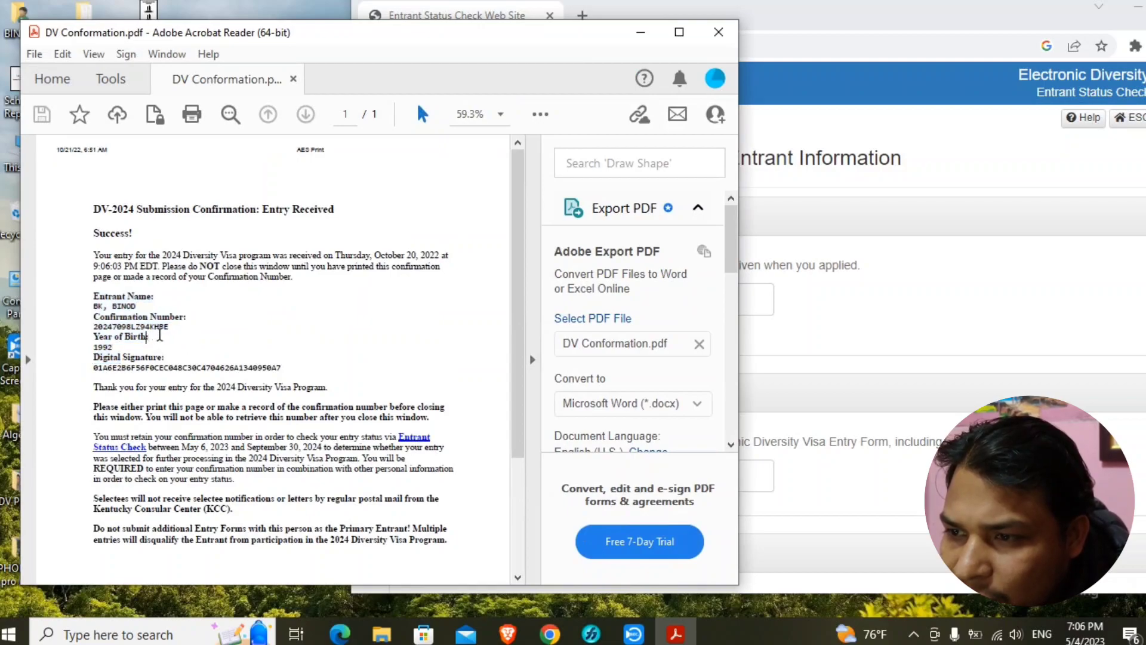
{"action": "left_click_drag", "start_coordinate": [169, 329], "coordinate": [93, 326]}
{"action": "key", "text": "ctrl+c"}
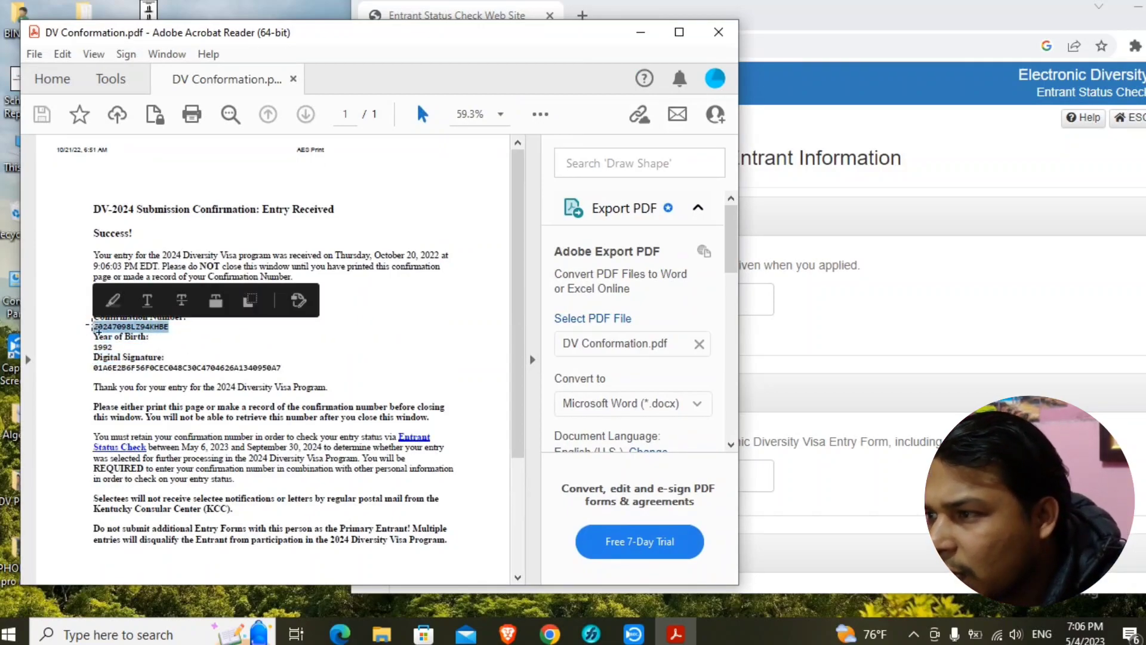
{"action": "left_click", "coordinate": [754, 310]}
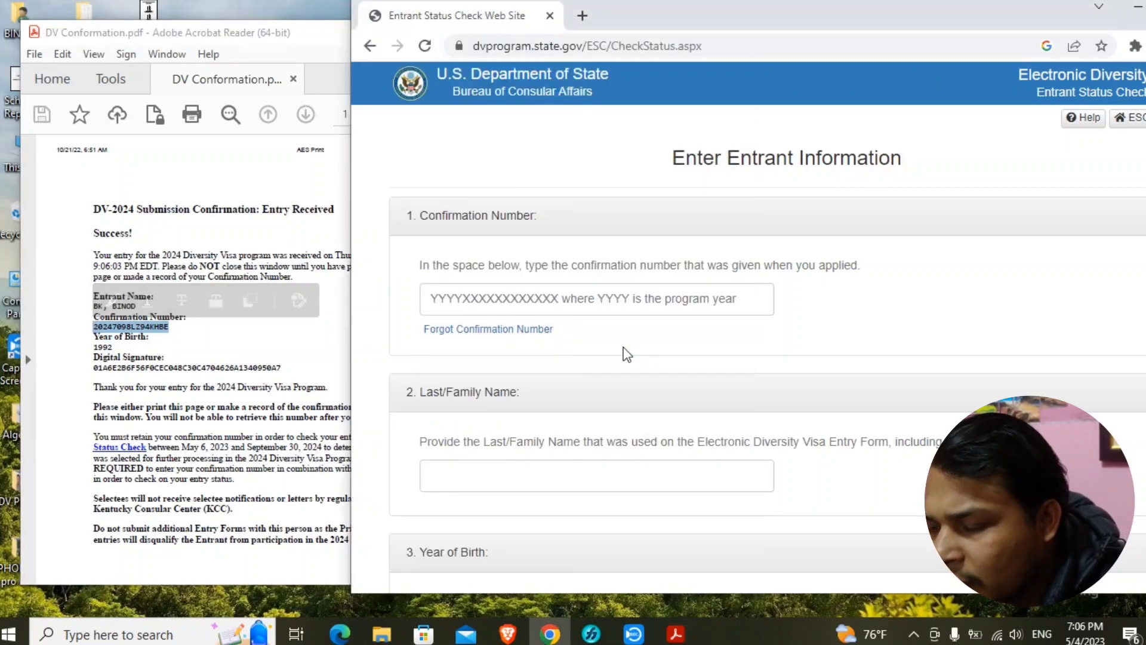
{"action": "left_click", "coordinate": [519, 303]}
{"action": "key", "text": "ctrl+v"}
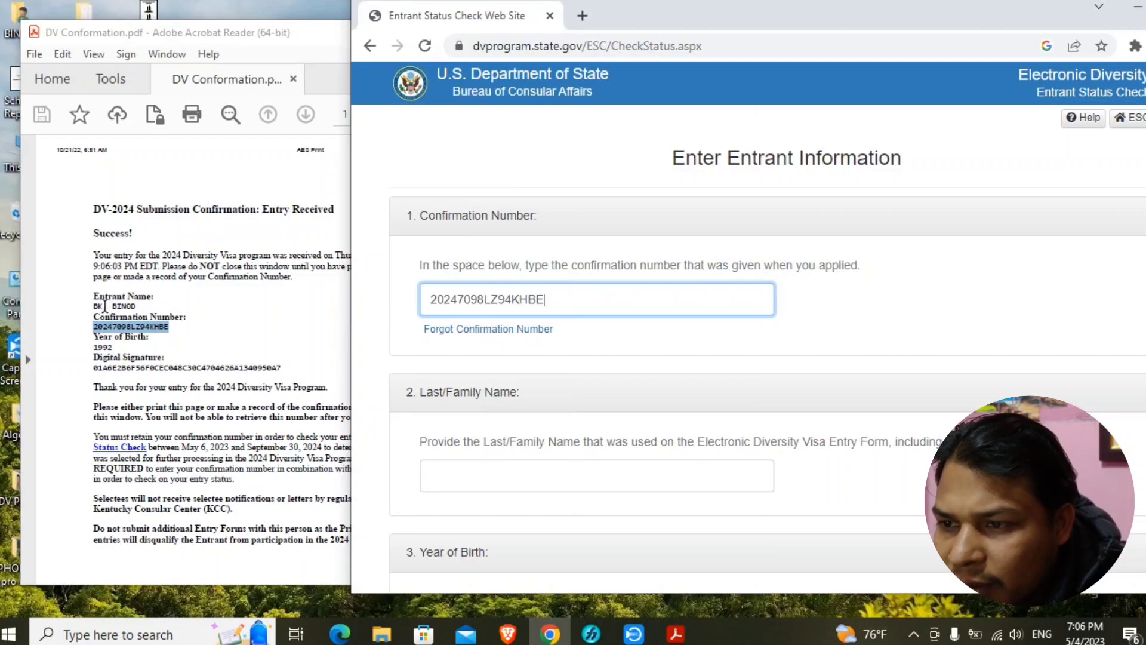
Step: Copy the entrant's family name from the DV Conformation PDF into the form's Last/Family Name field
{"action": "left_click", "coordinate": [105, 306]}
{"action": "double_click", "coordinate": [99, 307]}
{"action": "left_click_drag", "start_coordinate": [100, 306], "coordinate": [87, 306]}
{"action": "key", "text": "ctrl+c"}
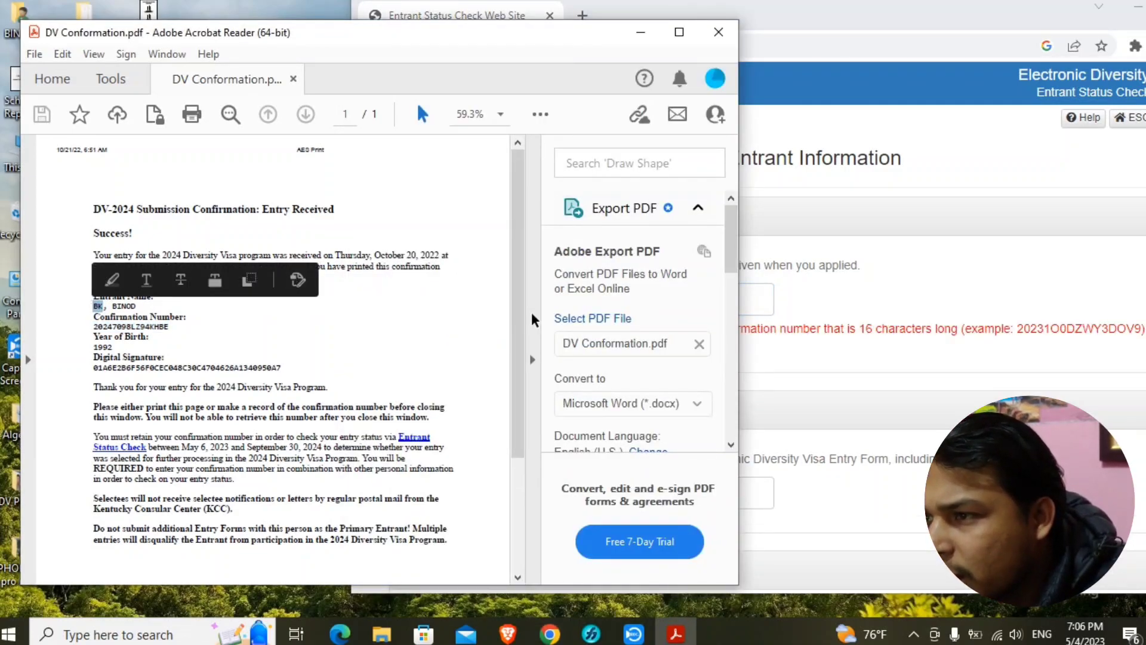
{"action": "key", "text": "alt+Tab"}
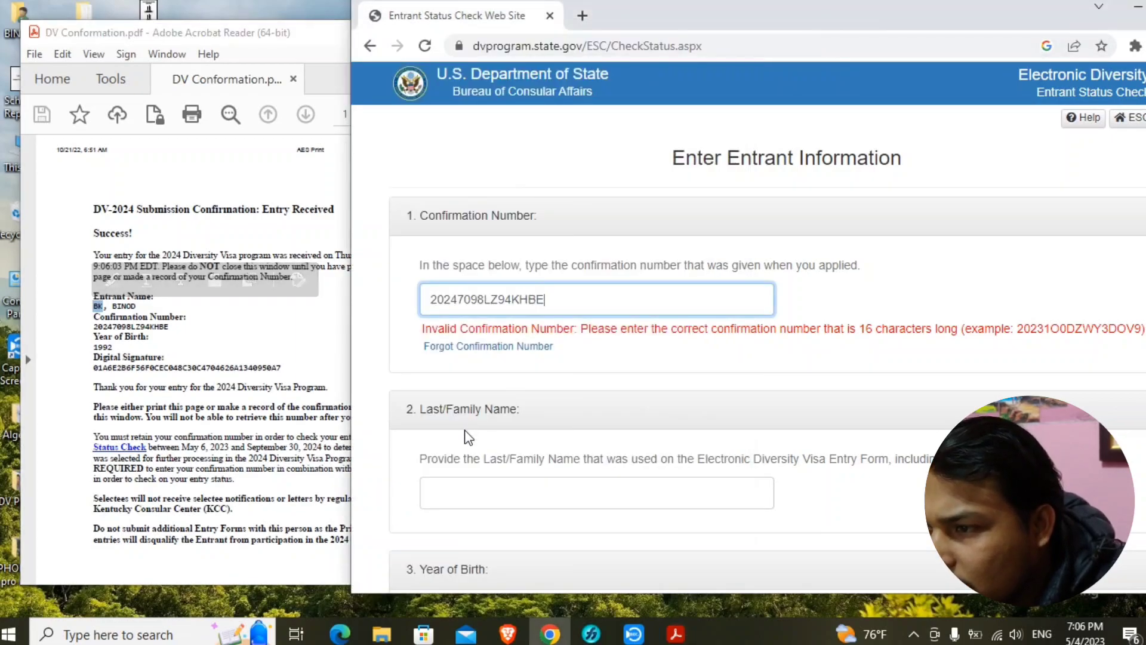
{"action": "left_click", "coordinate": [428, 493]}
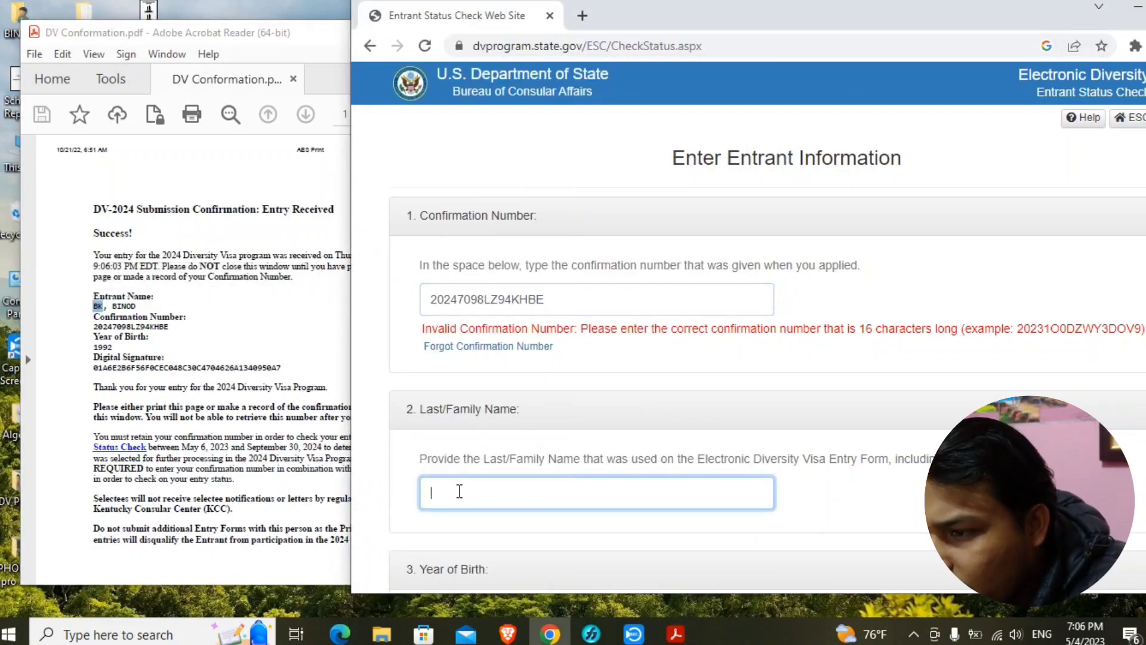
{"action": "key", "text": "ctrl+v"}
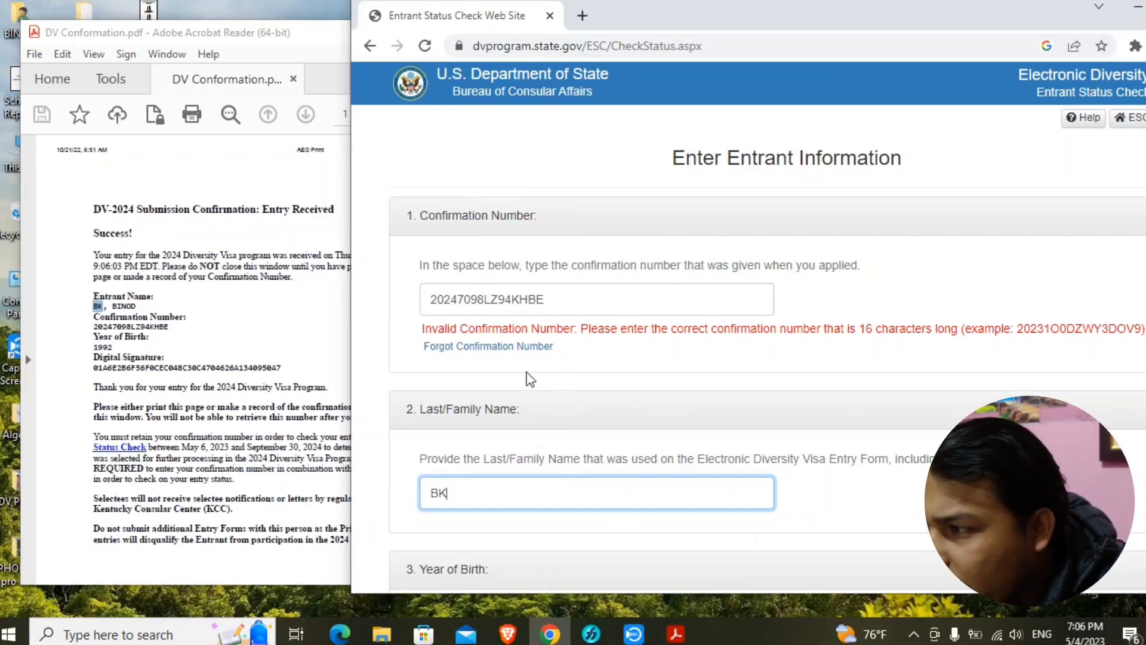
Step: Maximize the browser window and enter the entrant's year of birth in the Year of Birth field
{"action": "left_click_drag", "start_coordinate": [884, 19], "coordinate": [869, 0]}
{"action": "left_click", "coordinate": [507, 573]}
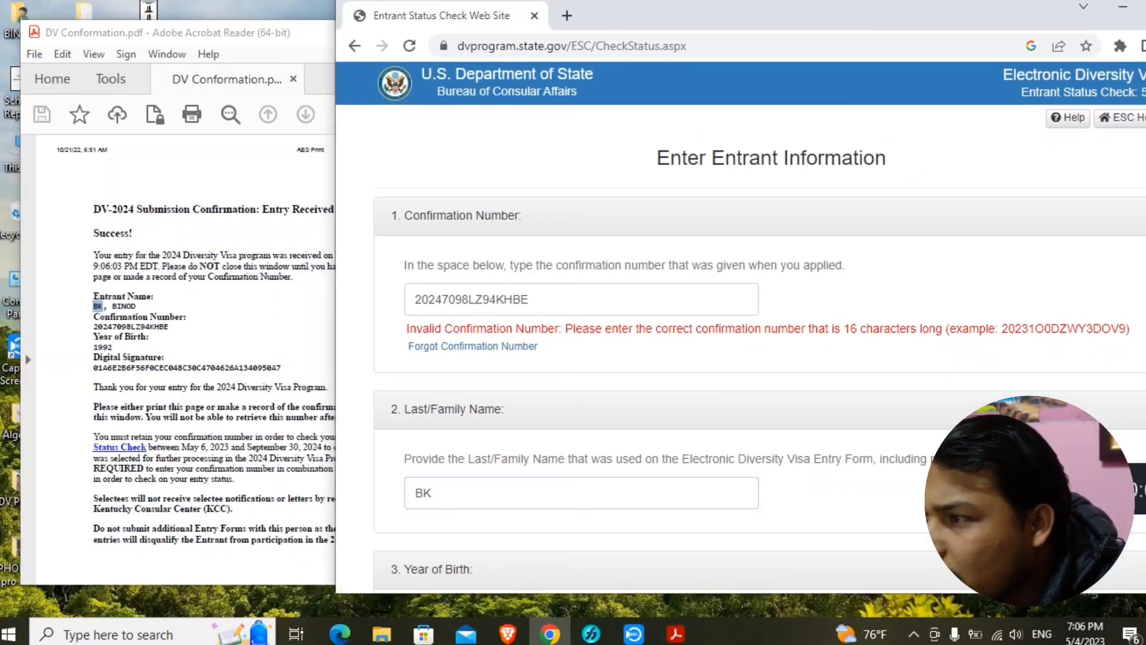
{"action": "double_click", "coordinate": [944, 2]}
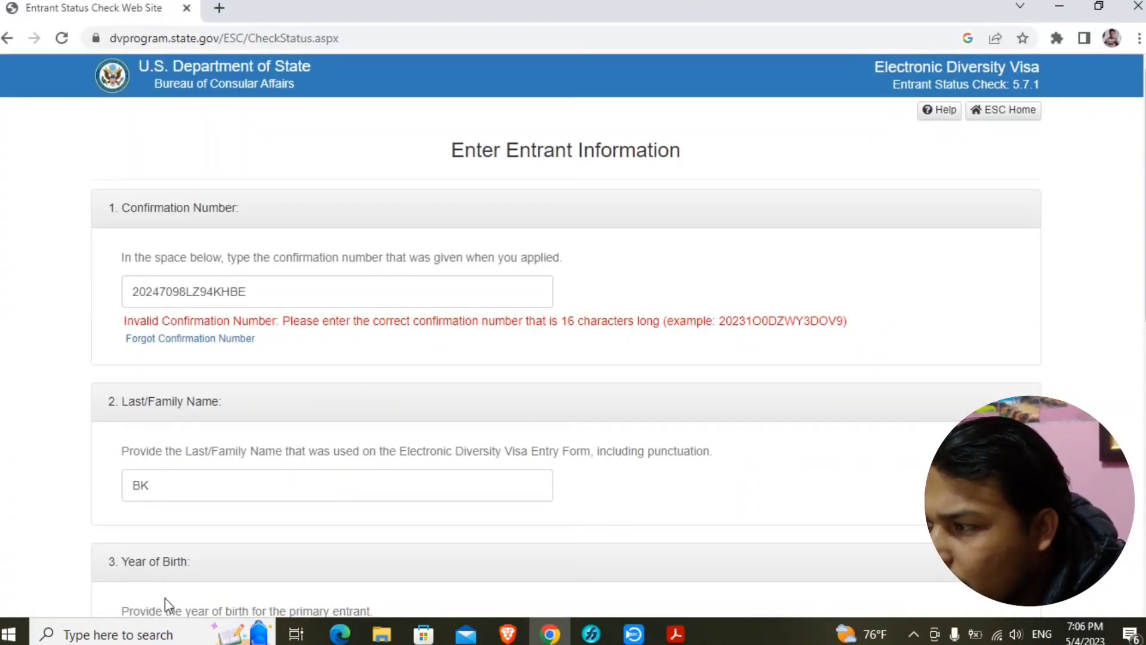
{"action": "scroll", "coordinate": [430, 435], "scroll_direction": "down", "scroll_amount": 4}
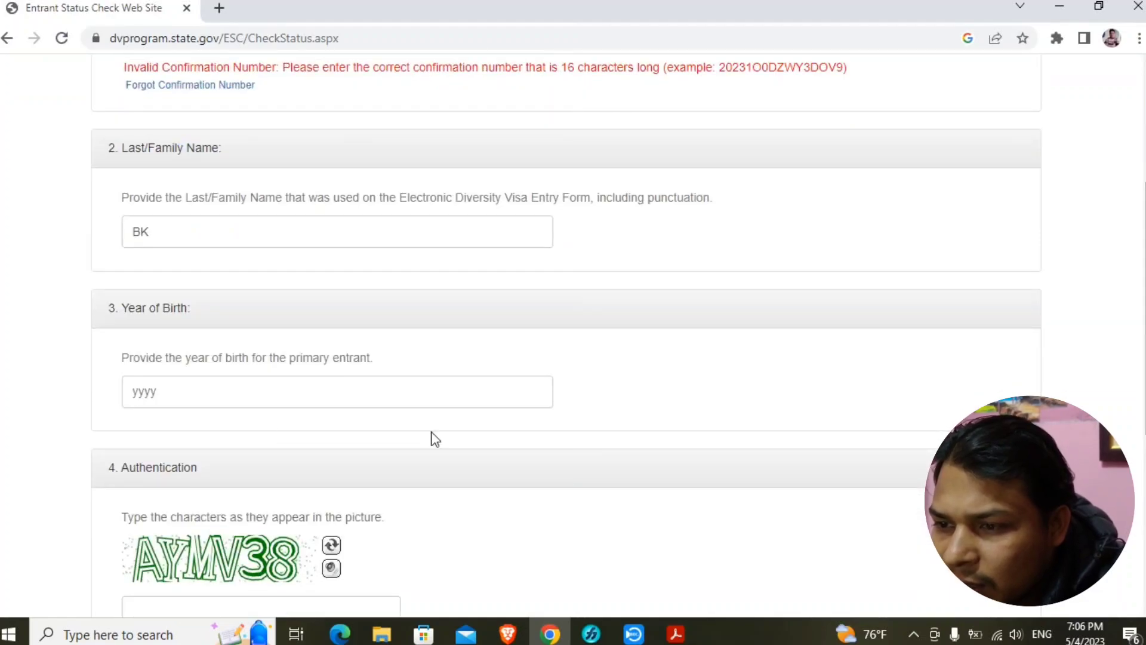
{"action": "left_click", "coordinate": [167, 397]}
{"action": "type", "text": "1992"}
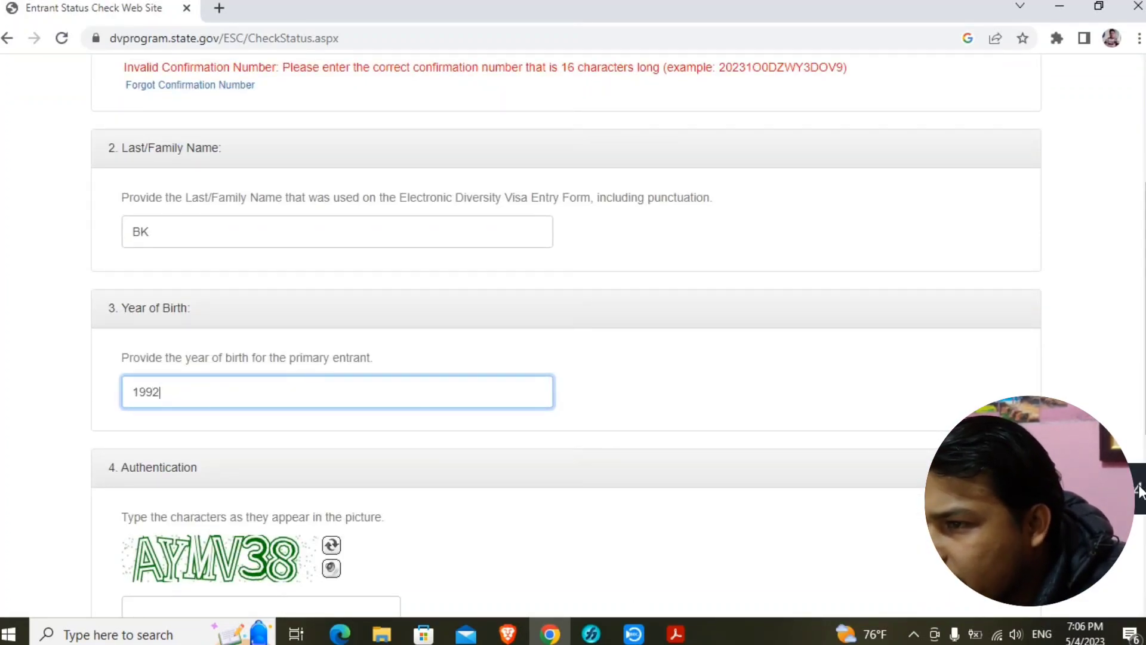
Step: Examine the entered confirmation number, highlighting the whole number and its leading program-year digits
{"action": "scroll", "coordinate": [169, 397], "scroll_direction": "up", "scroll_amount": 3}
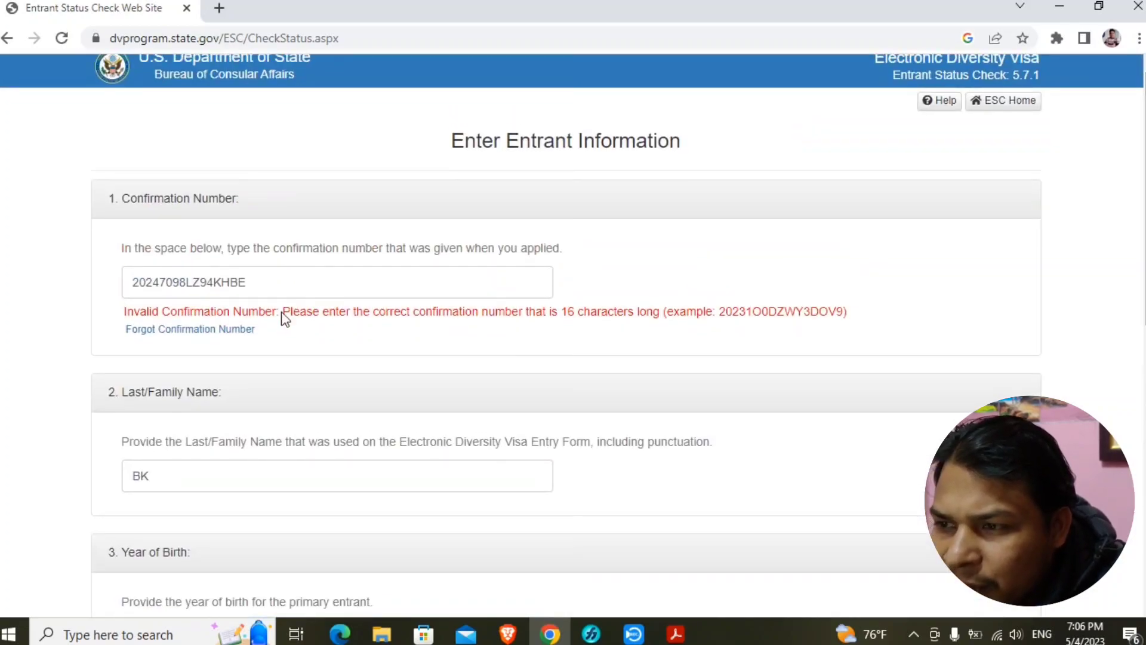
{"action": "left_click_drag", "start_coordinate": [248, 285], "coordinate": [135, 279]}
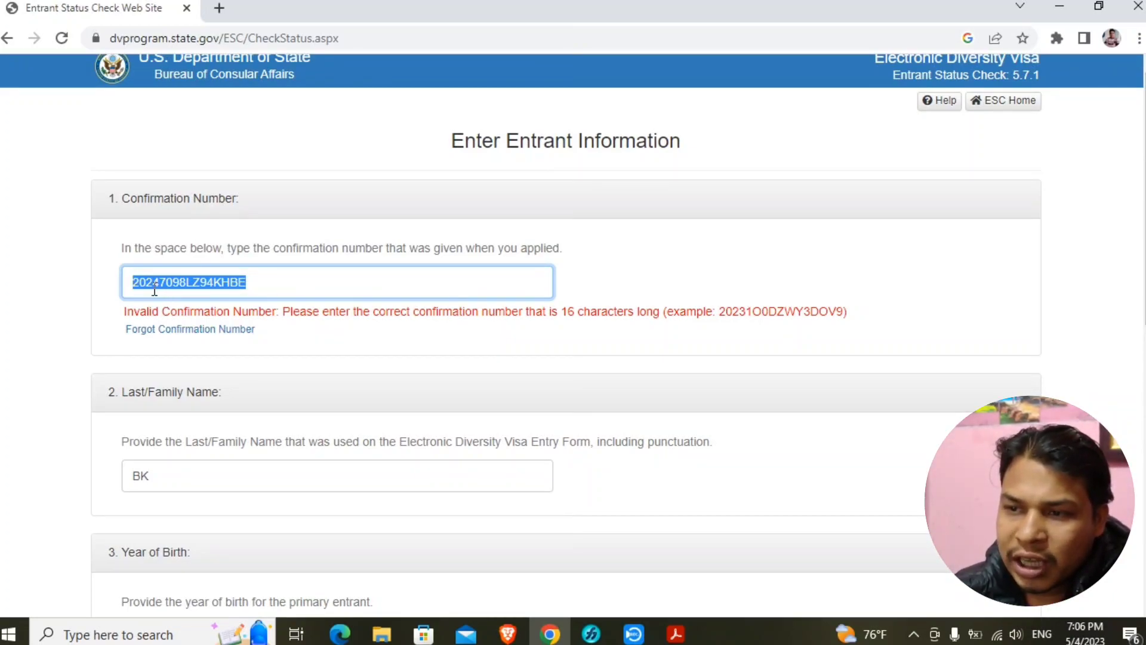
{"action": "left_click", "coordinate": [159, 285]}
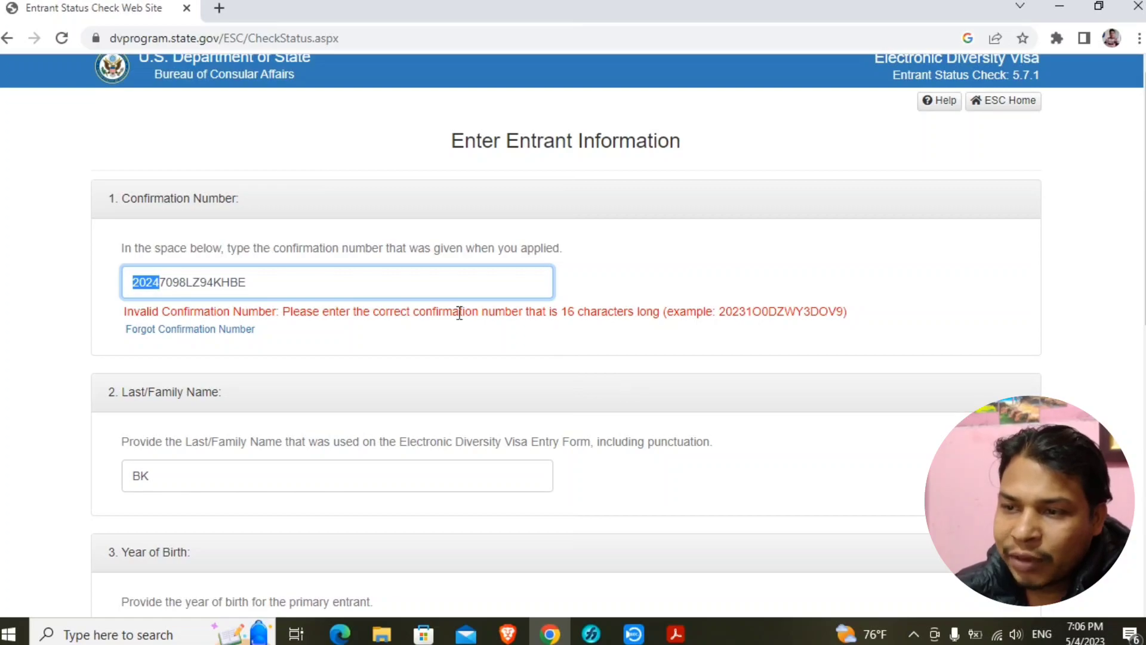
{"action": "left_click", "coordinate": [302, 275]}
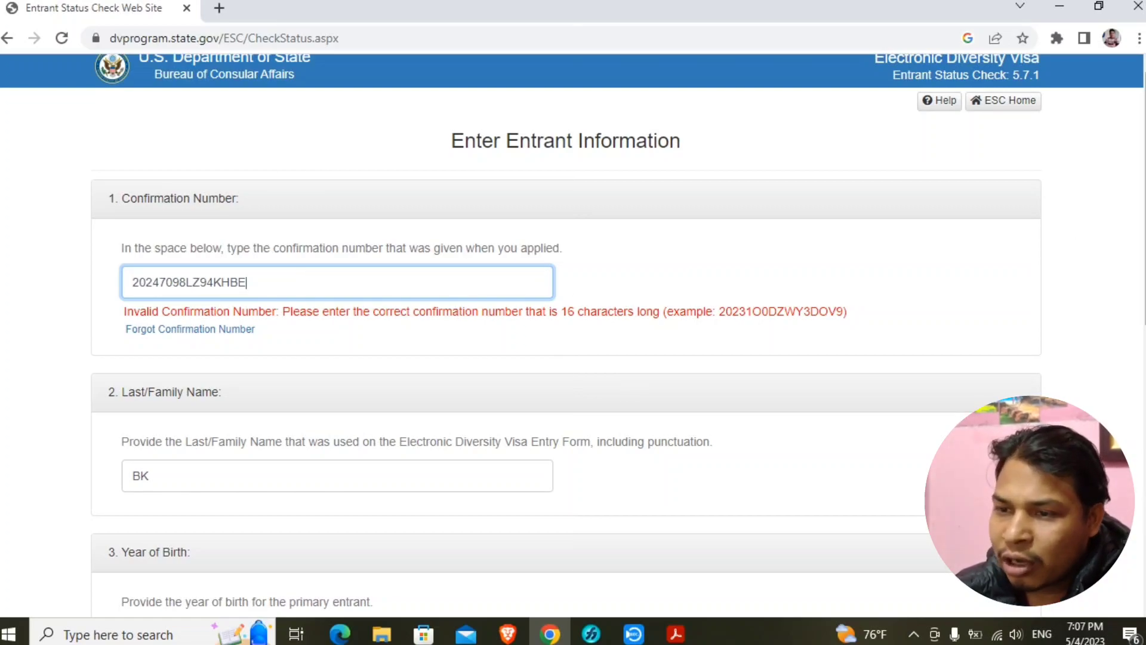
Step: Load a new authentication picture, enter its characters in the Authentication field and submit the entrant form
{"action": "scroll", "coordinate": [963, 290], "scroll_direction": "down", "scroll_amount": 7}
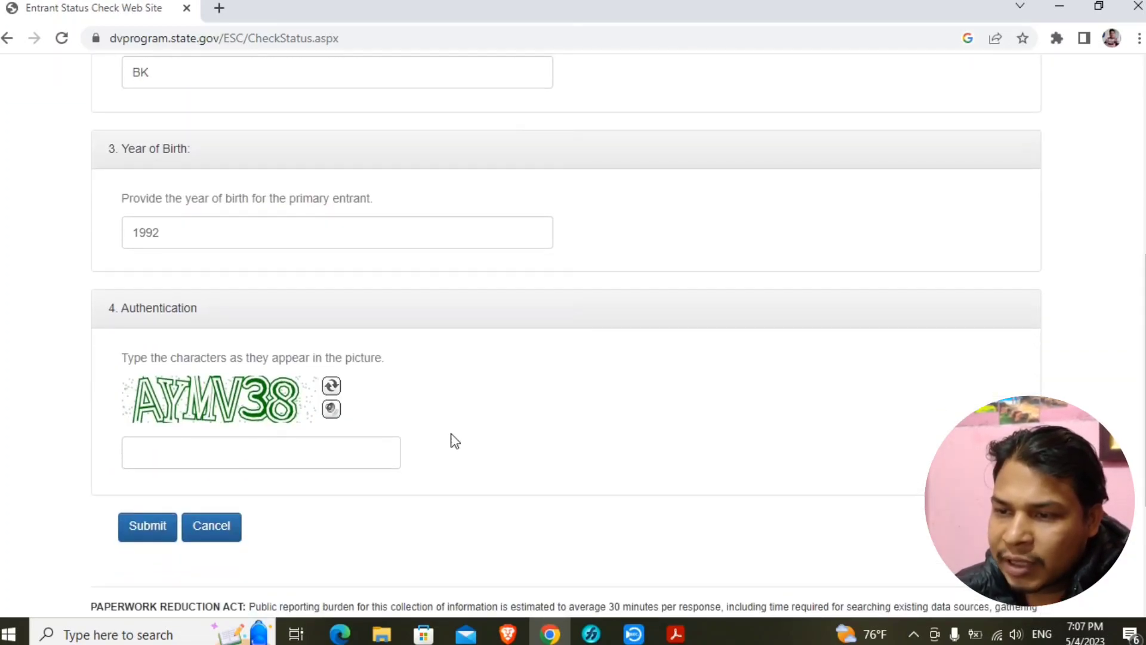
{"action": "left_click", "coordinate": [225, 450]}
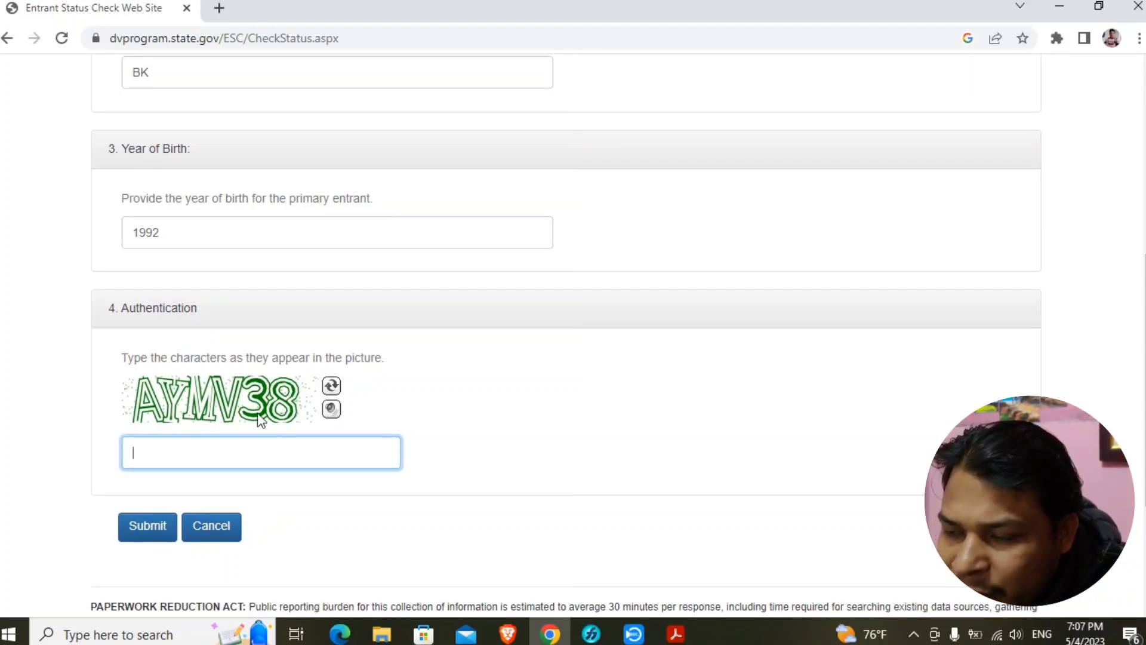
{"action": "left_click", "coordinate": [333, 389]}
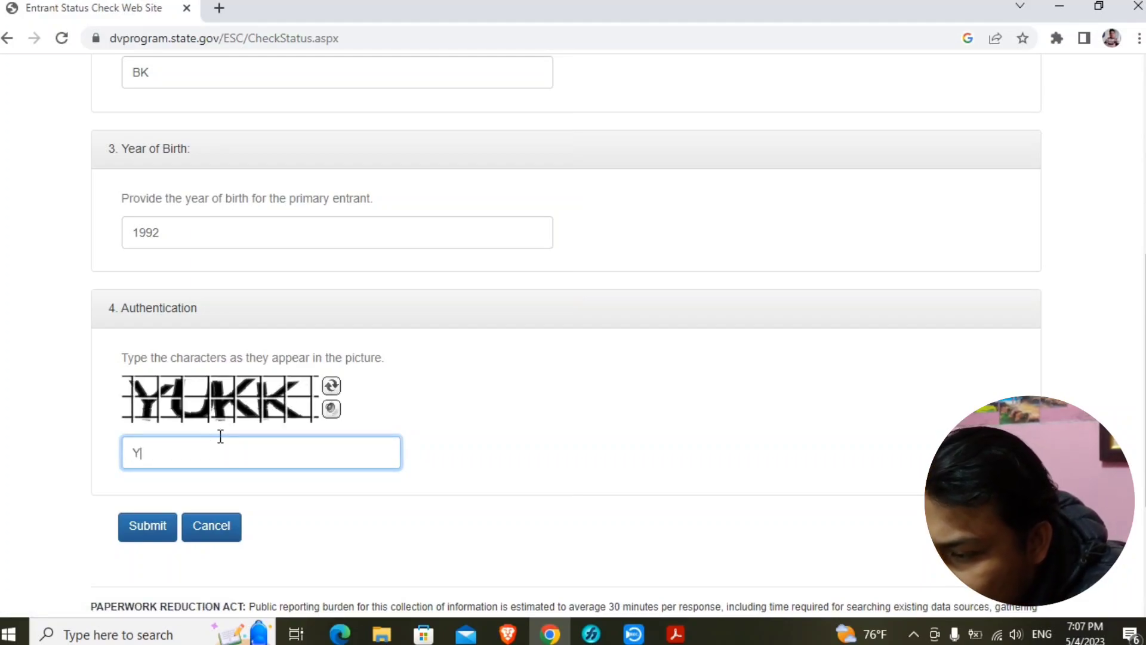
{"action": "type", "text": "K"}
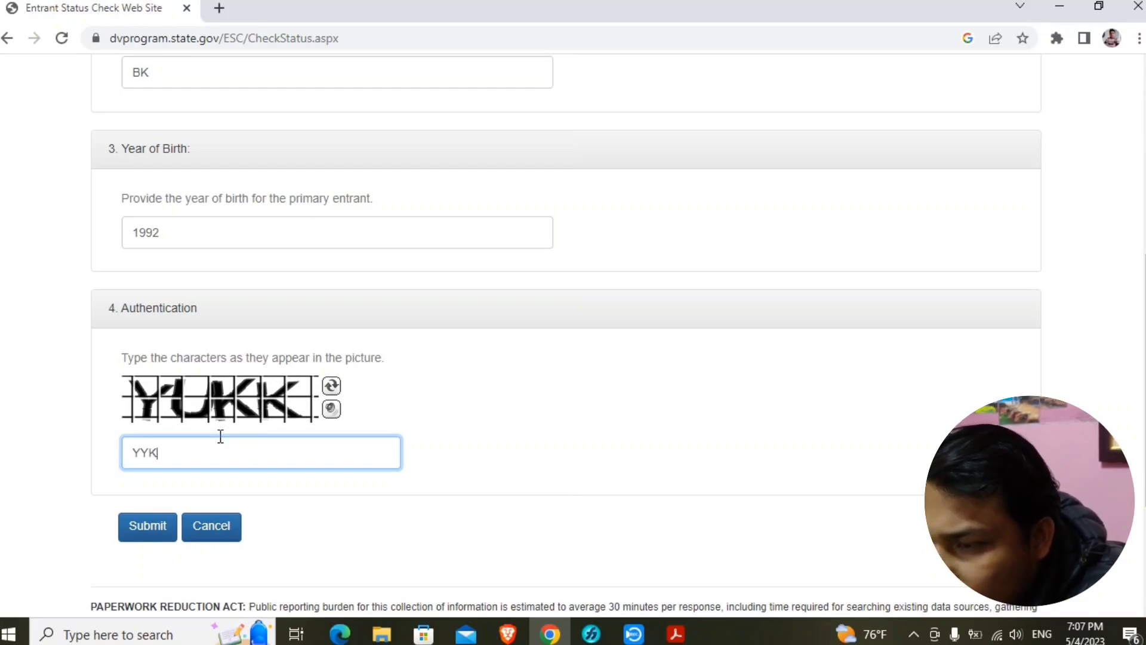
{"action": "left_click", "coordinate": [141, 538]}
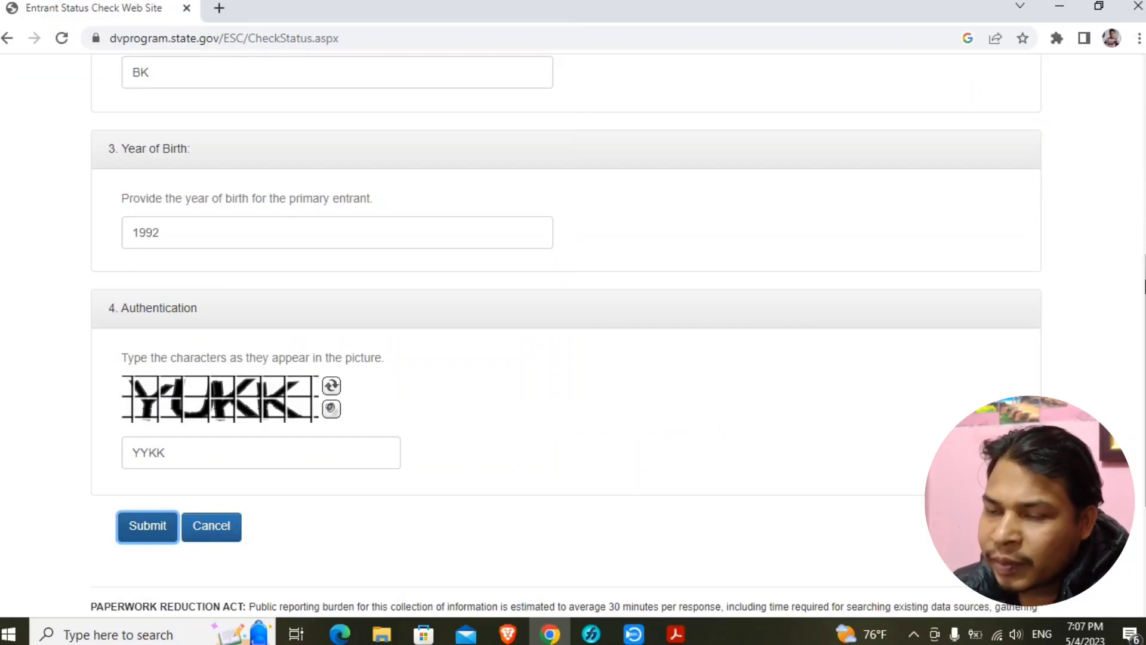
Step: Return to the Confirmation Number field and select the entire entered number
{"action": "scroll", "coordinate": [204, 317], "scroll_direction": "up", "scroll_amount": 7}
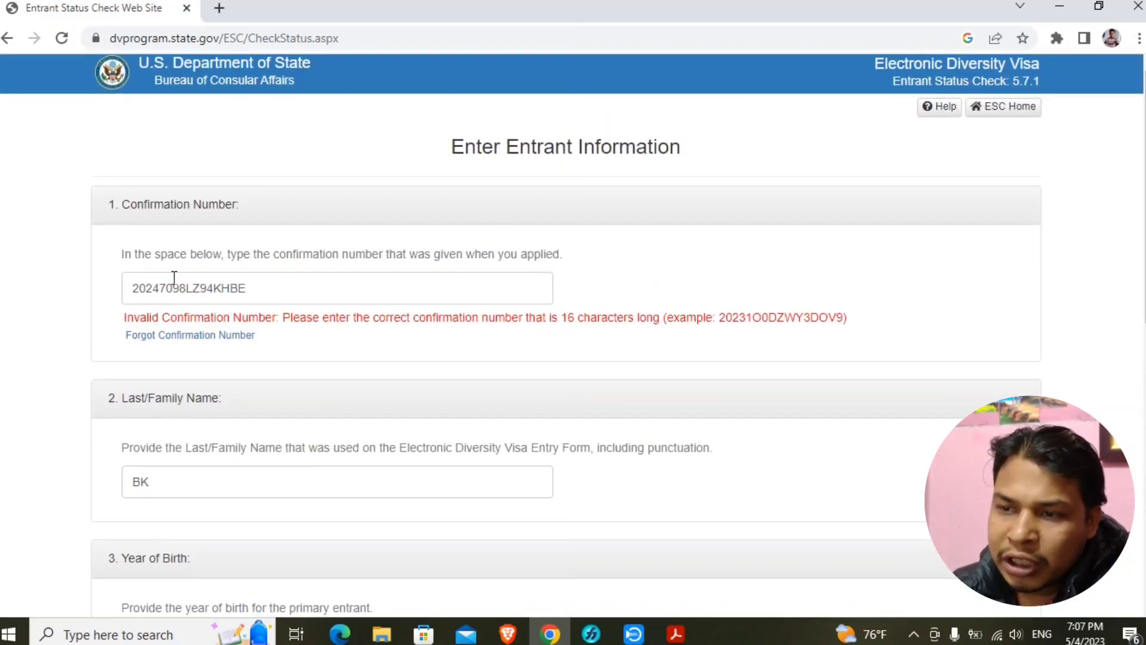
{"action": "left_click_drag", "start_coordinate": [248, 288], "coordinate": [133, 288]}
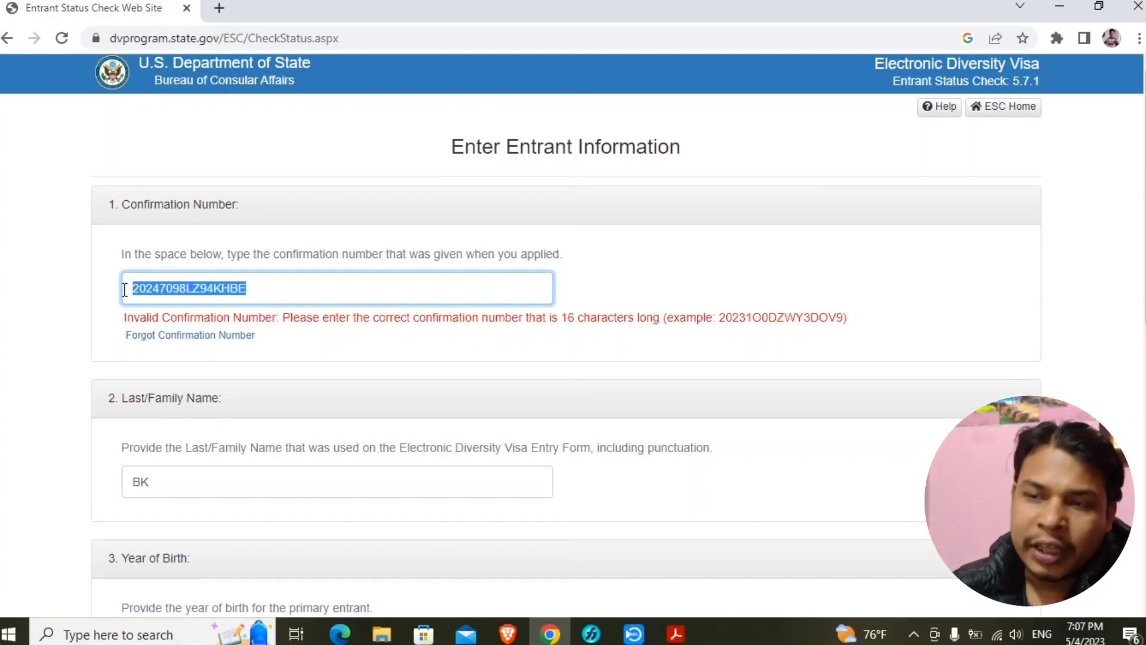